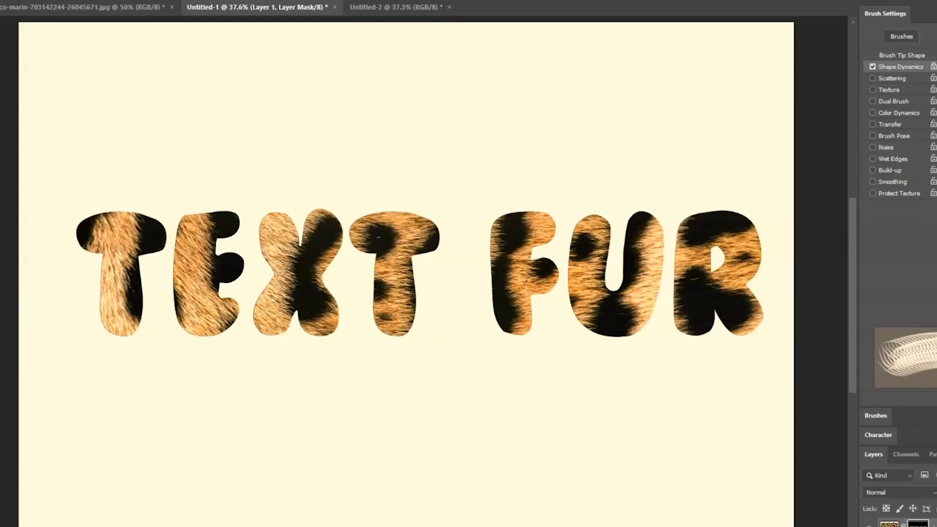
click(591, 155)
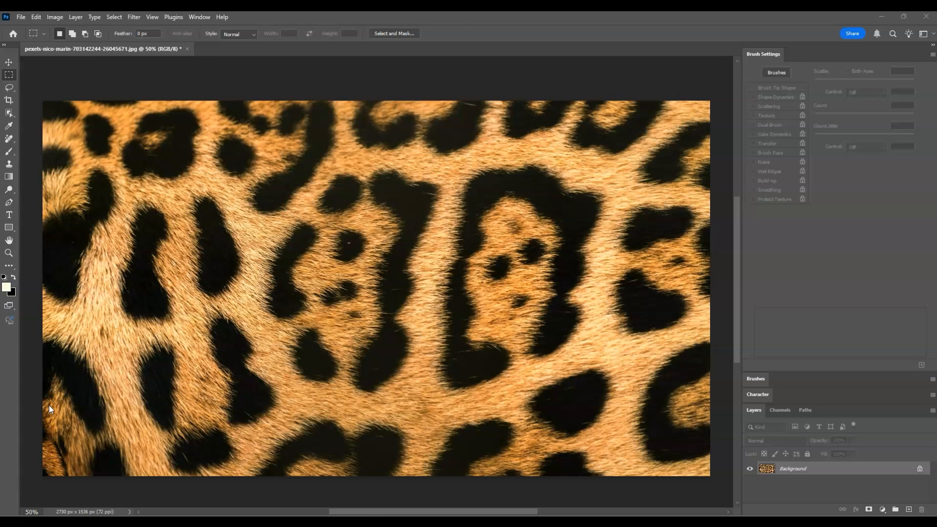
Create a new 3400 x 2400 pixel RGB document at 400 pixels/centimeter with a cream background
key(alt+f)
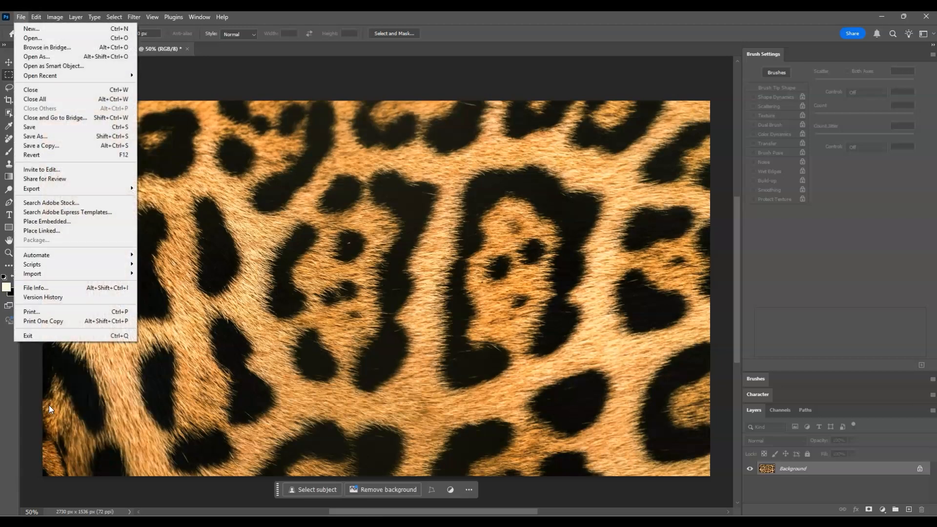
key(Down)
key(Return)
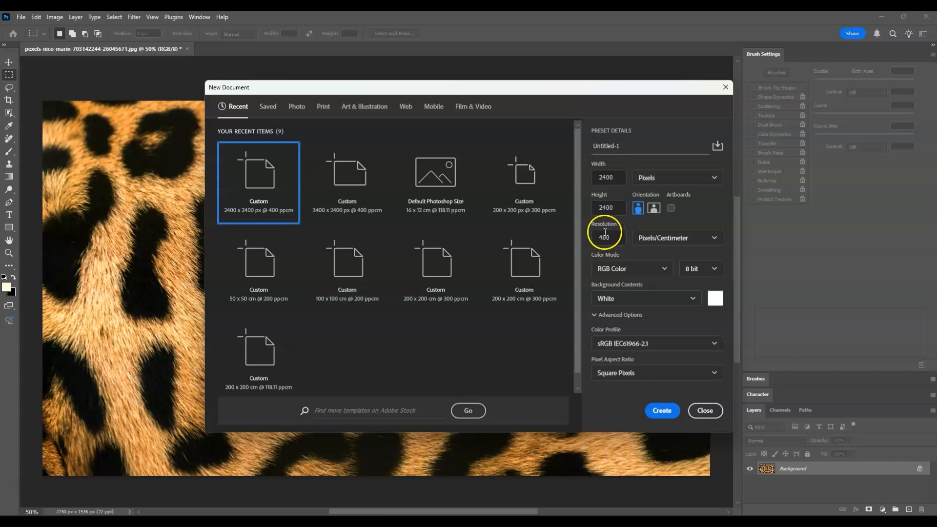
click(604, 177)
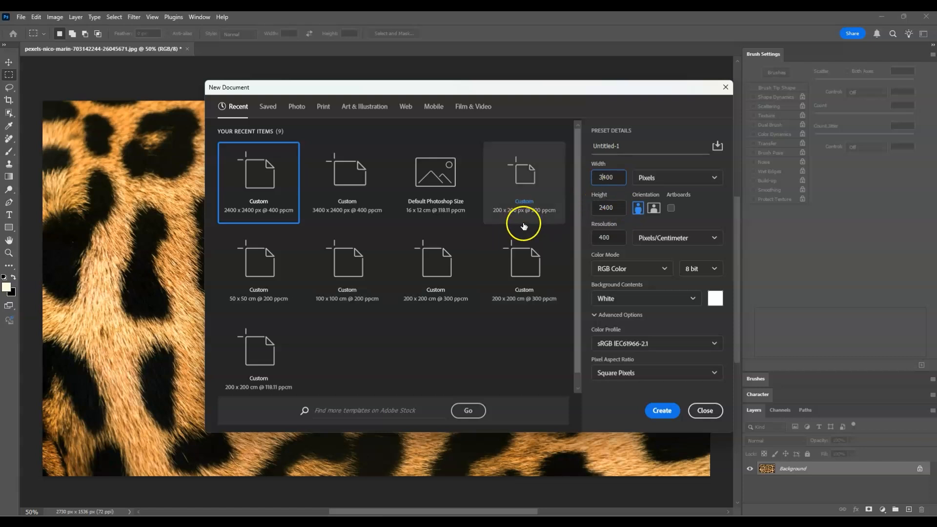
click(666, 411)
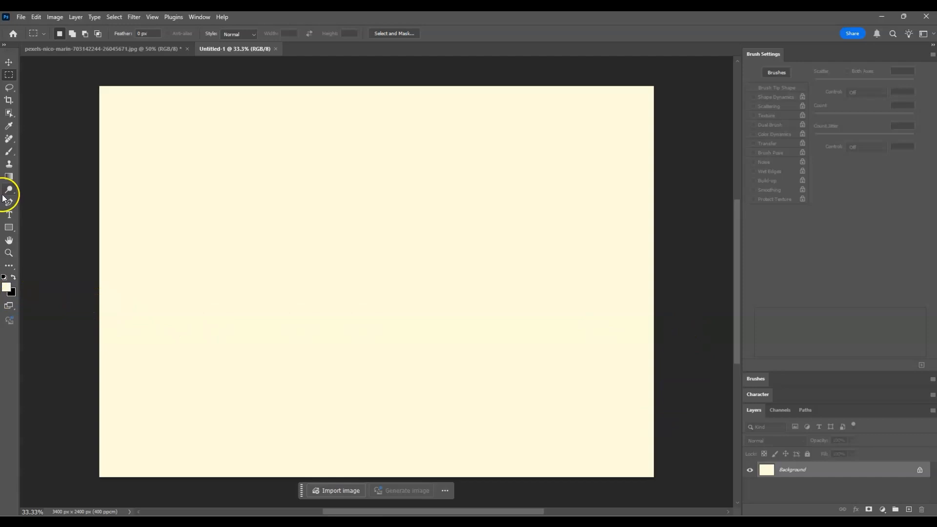
Add the text "TEXT FUR" in the black BubbleGum font on the canvas
click(10, 216)
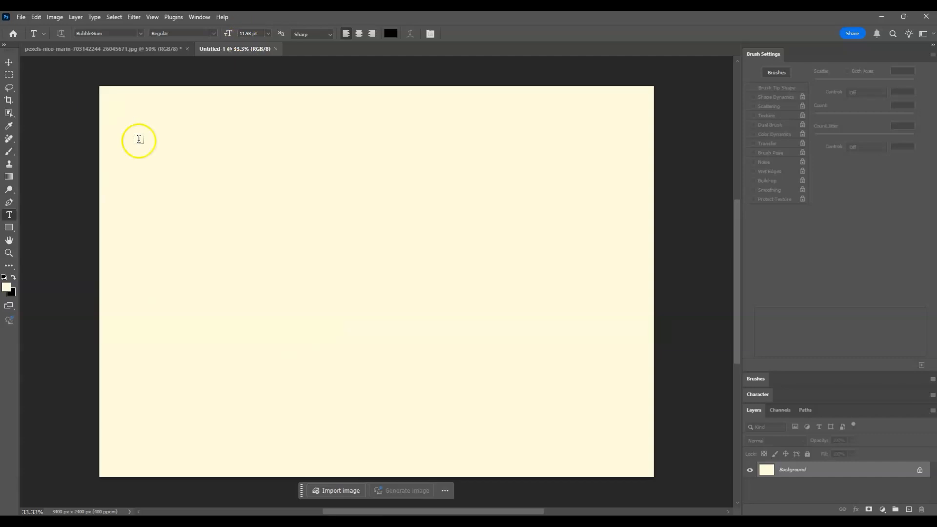
click(237, 253)
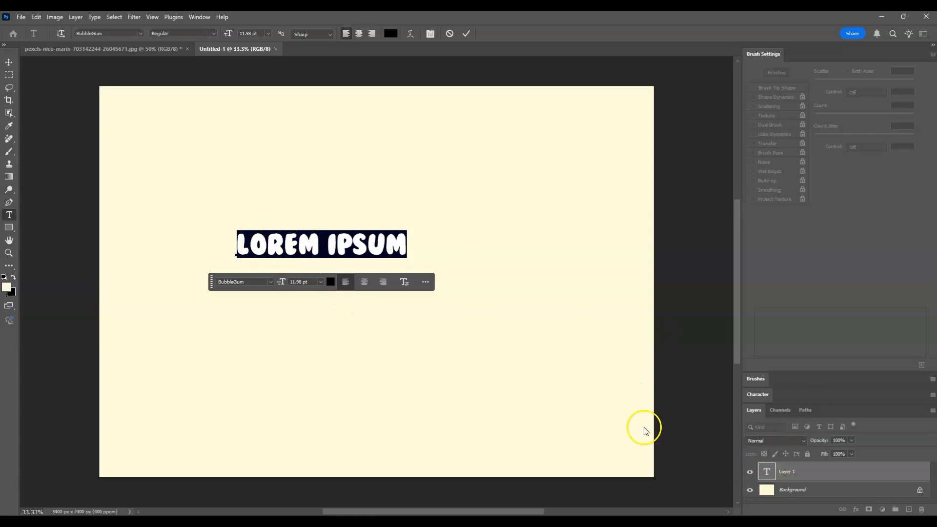
text(TEXT FUR)
click(300, 246)
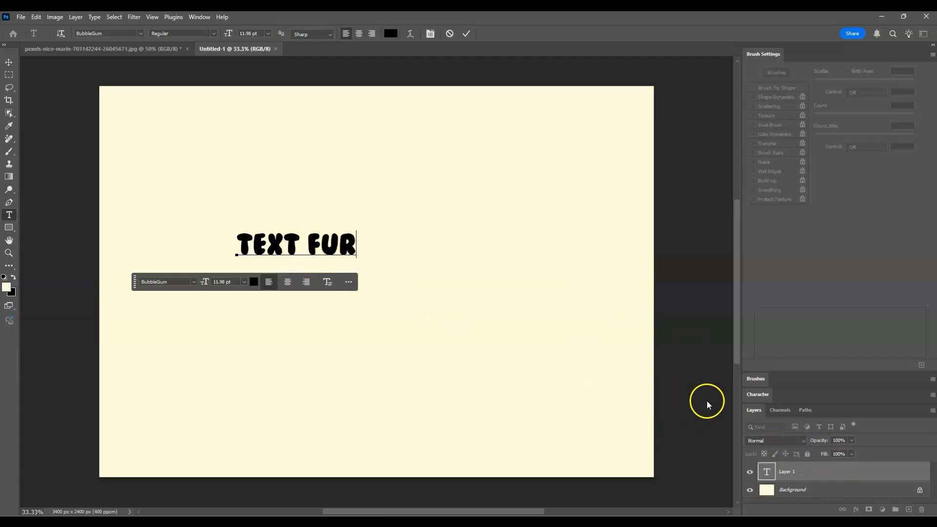
click(819, 480)
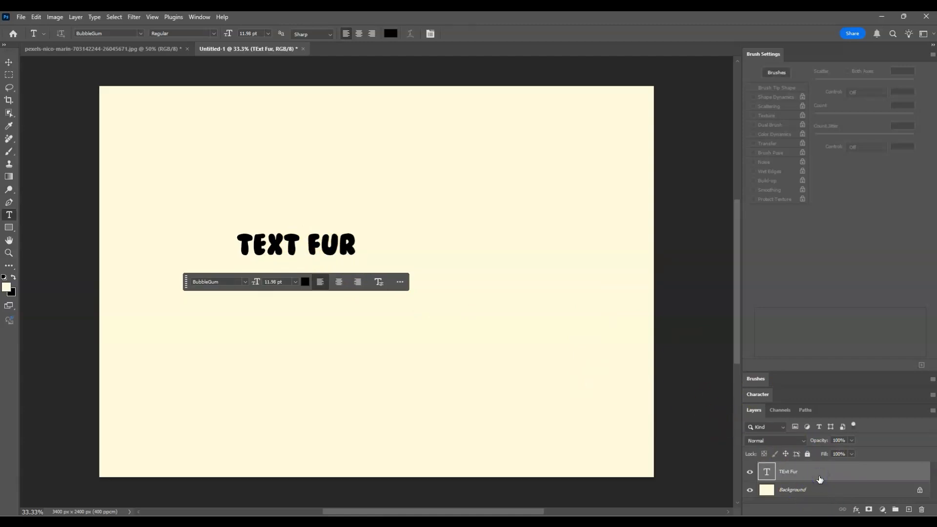
Scale the text up to about 50 pt and position it so it spans most of the canvas width
key(ctrl+t)
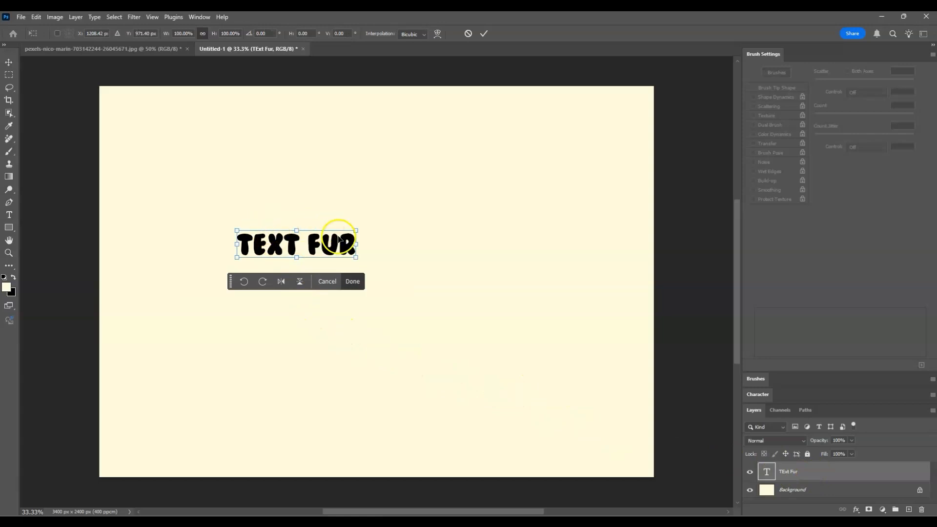
drag(359, 259, 627, 394)
drag(480, 250, 372, 261)
drag(385, 322, 404, 292)
drag(601, 229, 641, 215)
drag(473, 295, 469, 286)
key(Return)
key(ctrl+0)
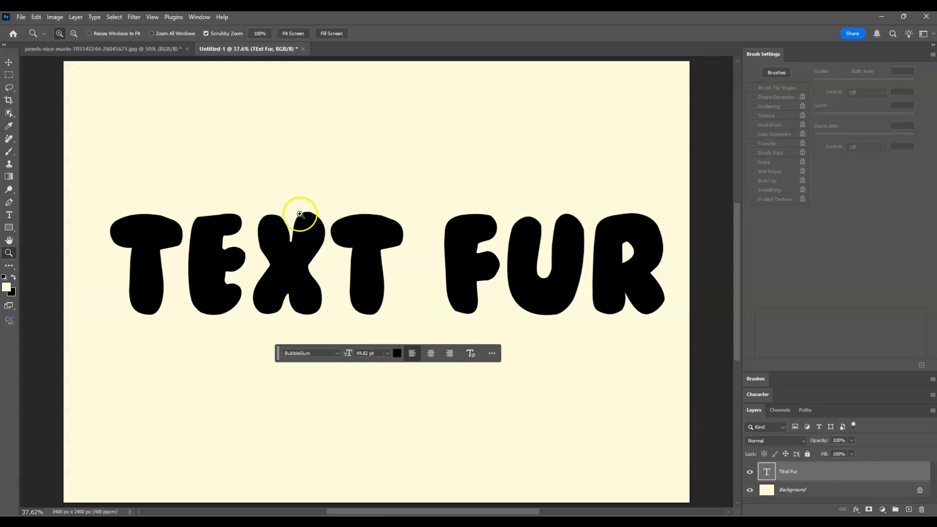
Bring the leopard fur photo into the text document as a layer above the text
click(110, 49)
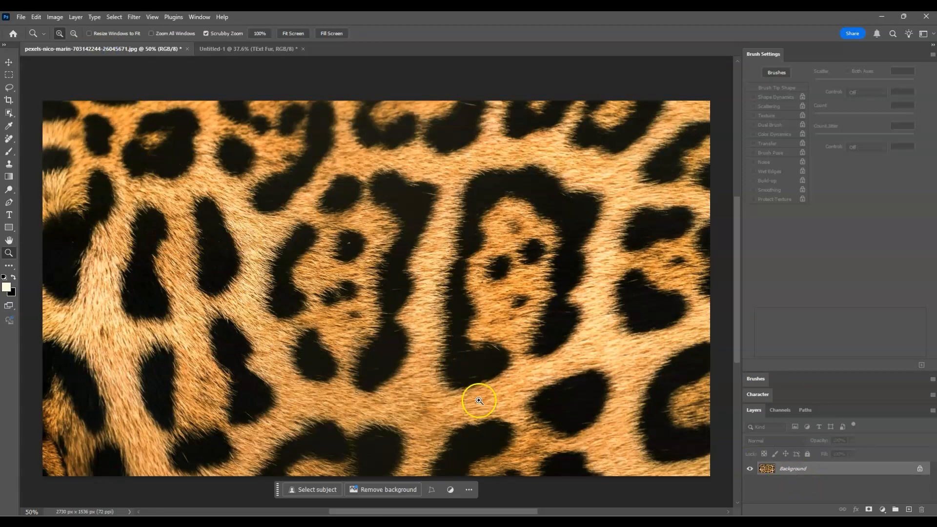
key(v)
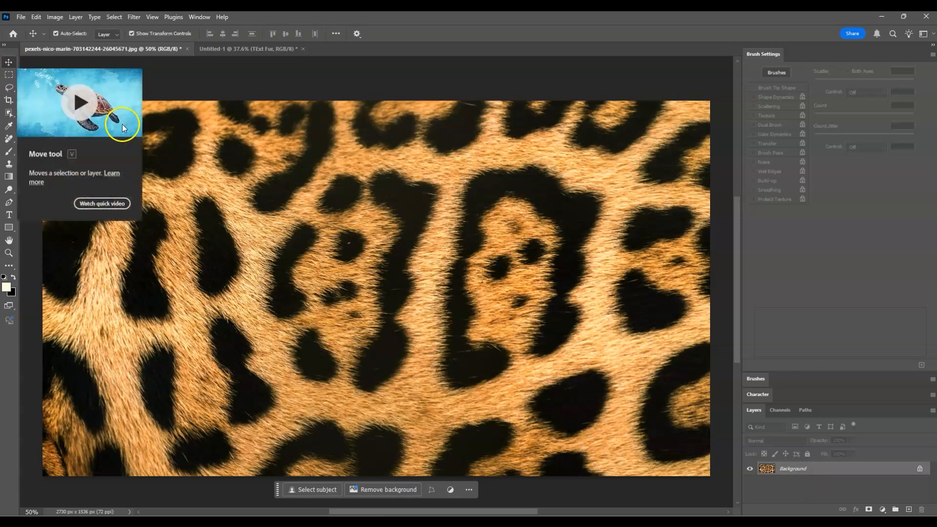
drag(279, 210, 396, 297)
drag(450, 328, 443, 329)
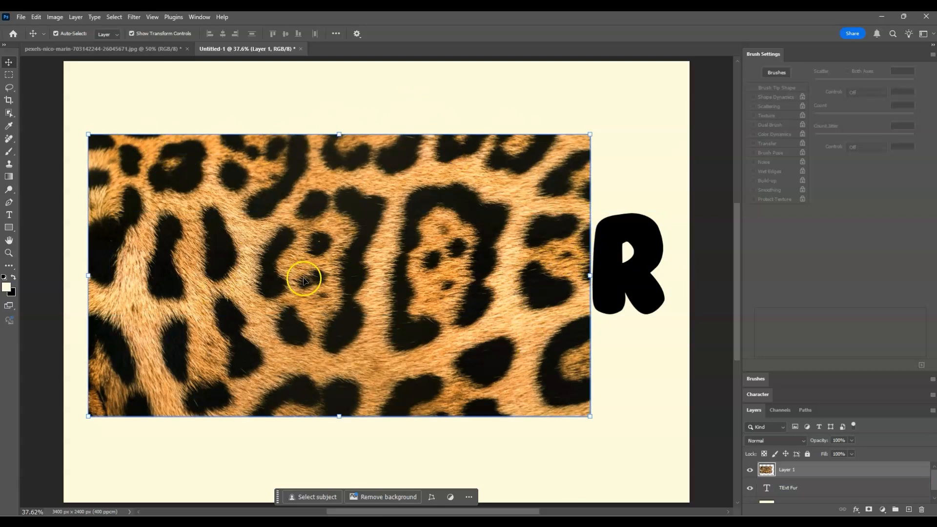
Enlarge the fur layer to about 119% so it covers the whole text
drag(590, 276, 677, 276)
drag(88, 275, 79, 274)
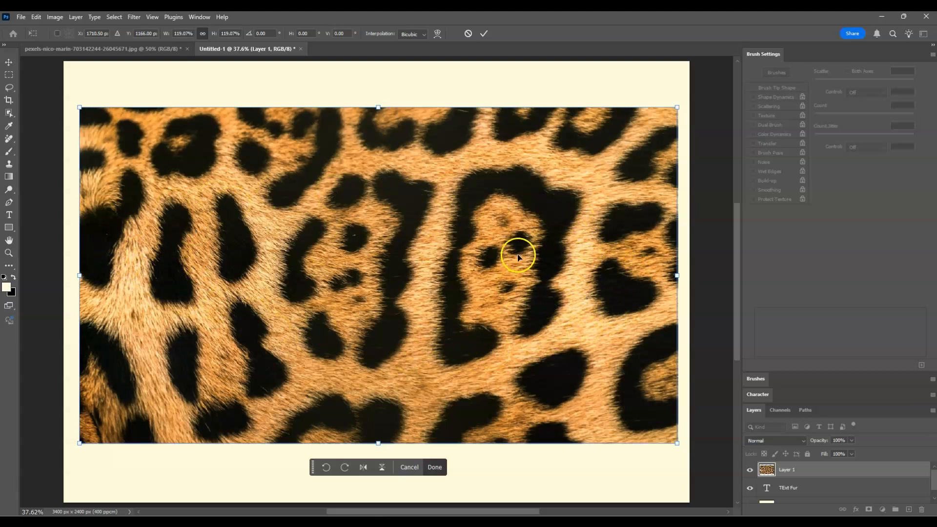
key(Return)
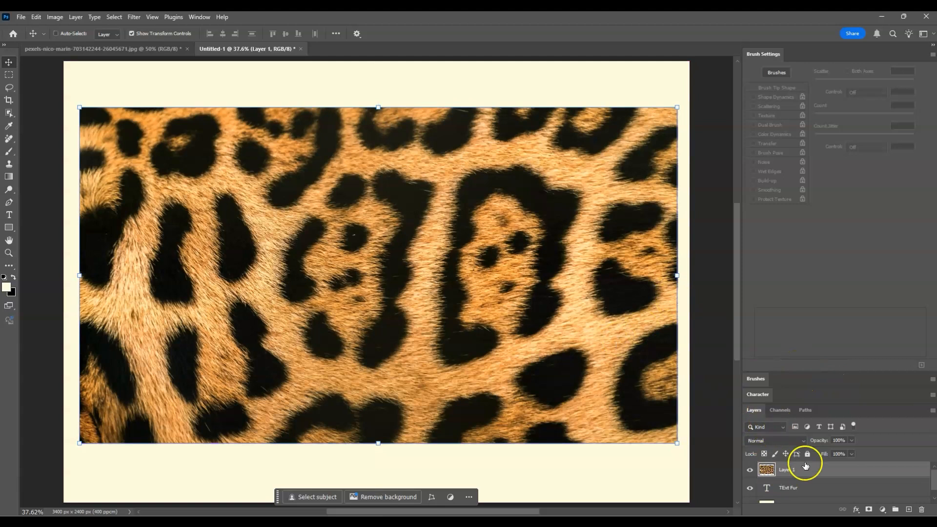
Load the text's outline as a selection and mask the fur layer with it
ctrl+click(768, 490)
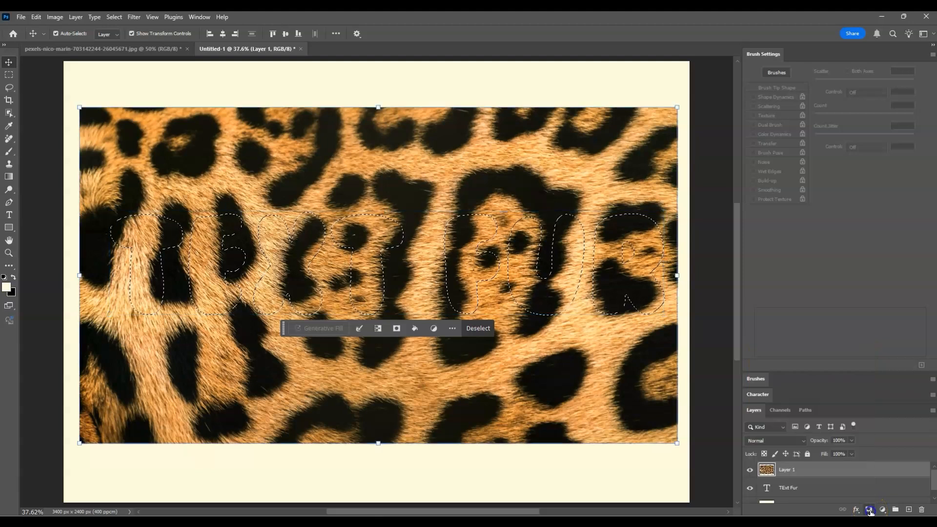
click(869, 509)
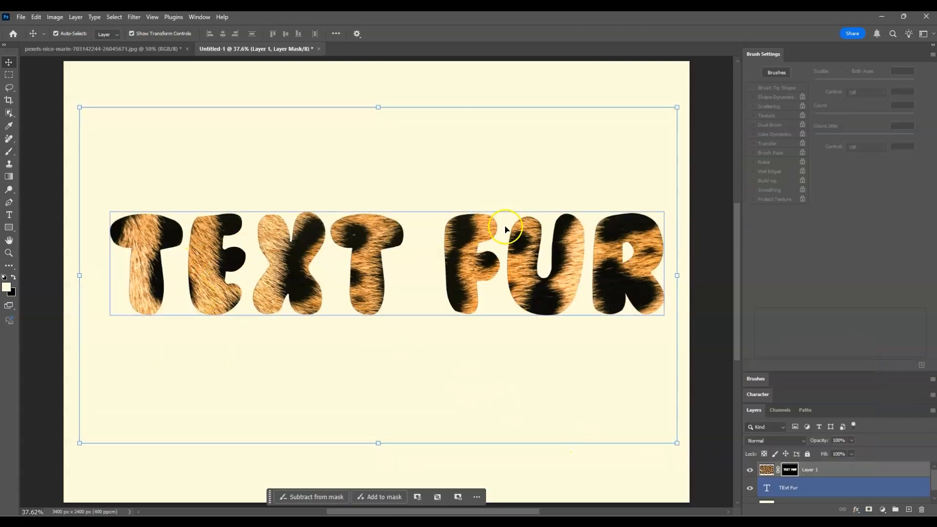
key(p)
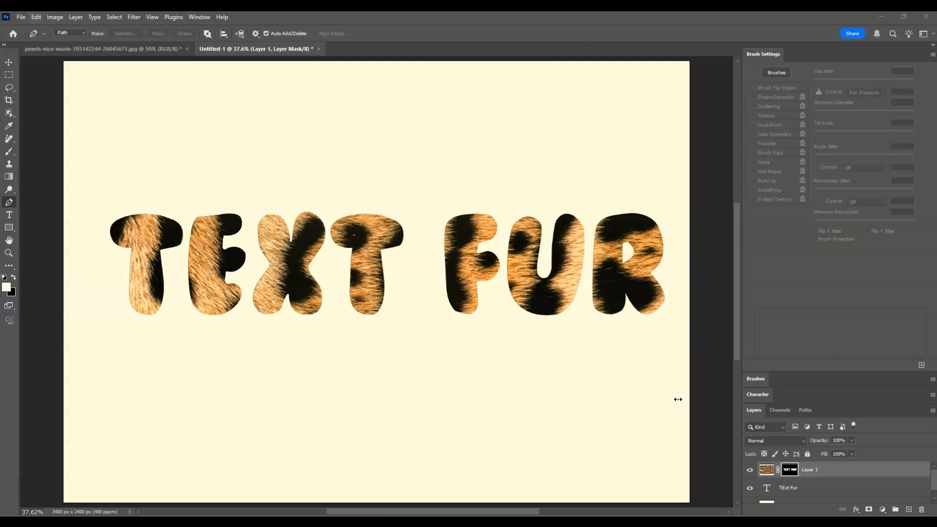
Create a second new document of 2400 x 2400 pixels at 300 pixels/centimeter
key(alt+f)
key(Right)
key(Left)
key(Down)
key(Return)
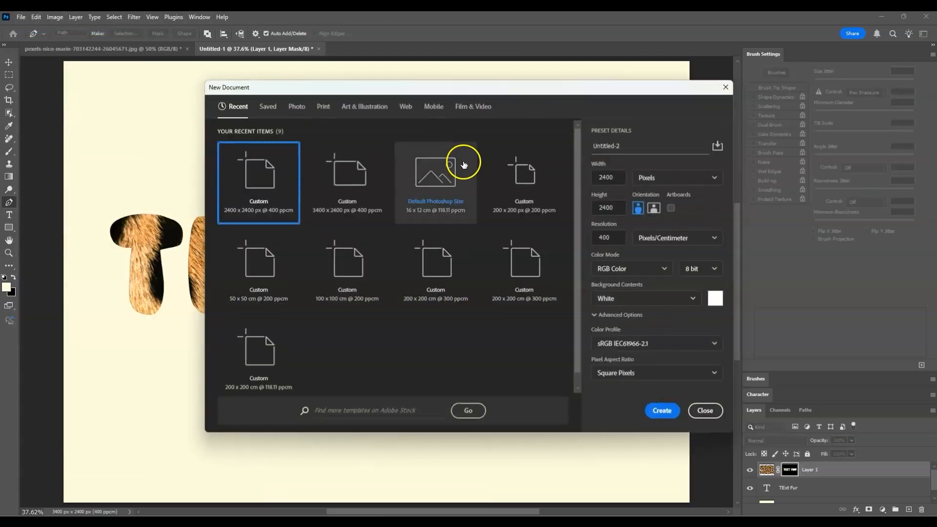
double_click(605, 239)
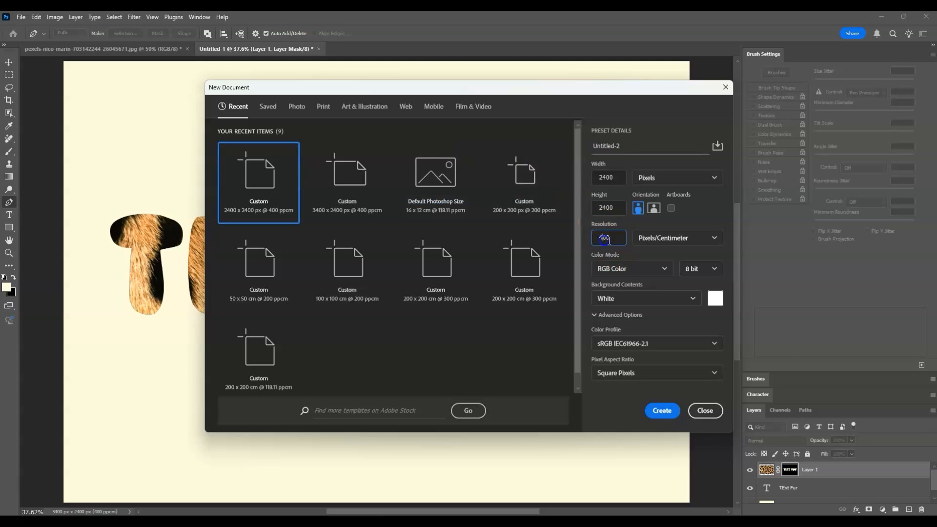
text(300)
click(663, 411)
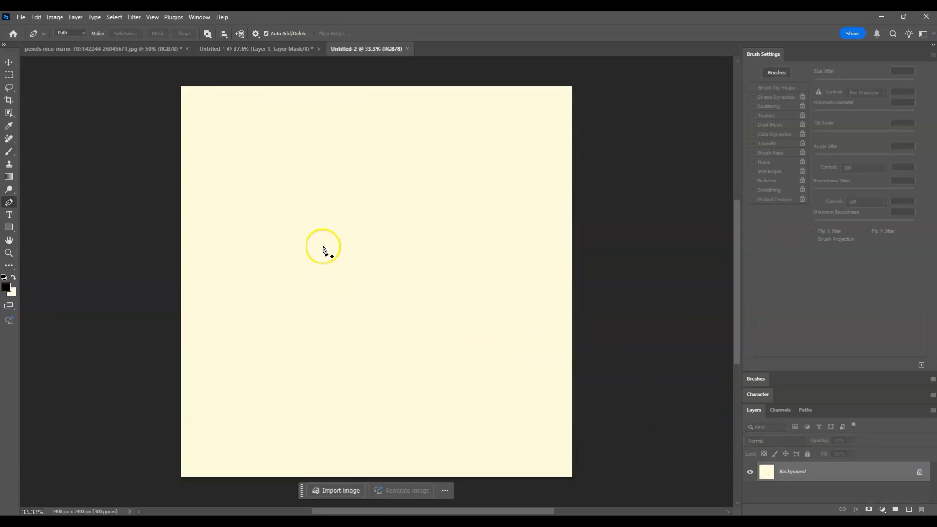
Choose the Brush tool and set its Shape Dynamics with the size jitter controlled by Pen Pressure
click(17, 253)
click(309, 89)
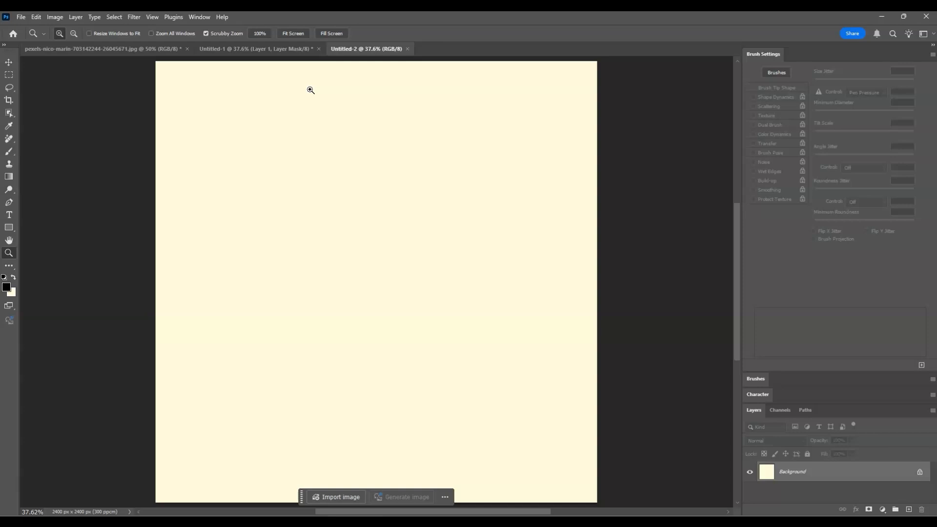
click(8, 153)
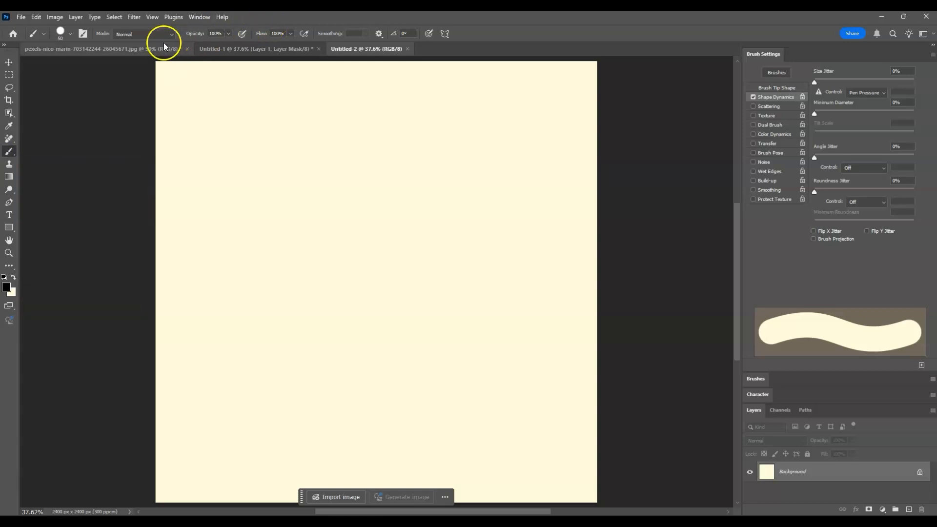
click(82, 34)
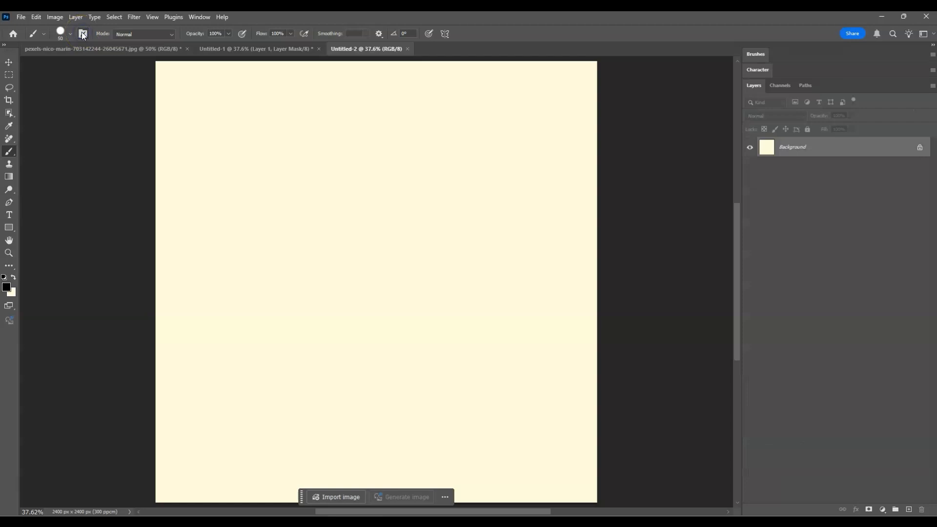
click(82, 34)
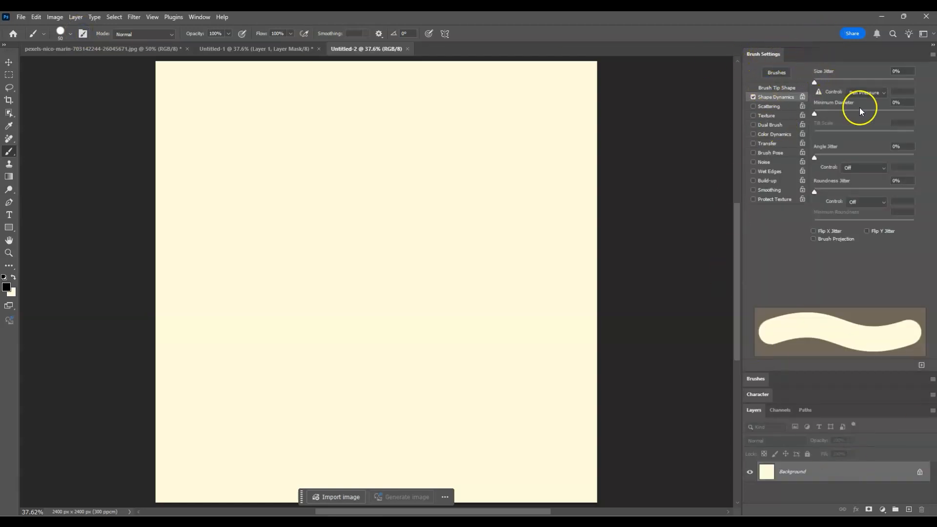
click(788, 88)
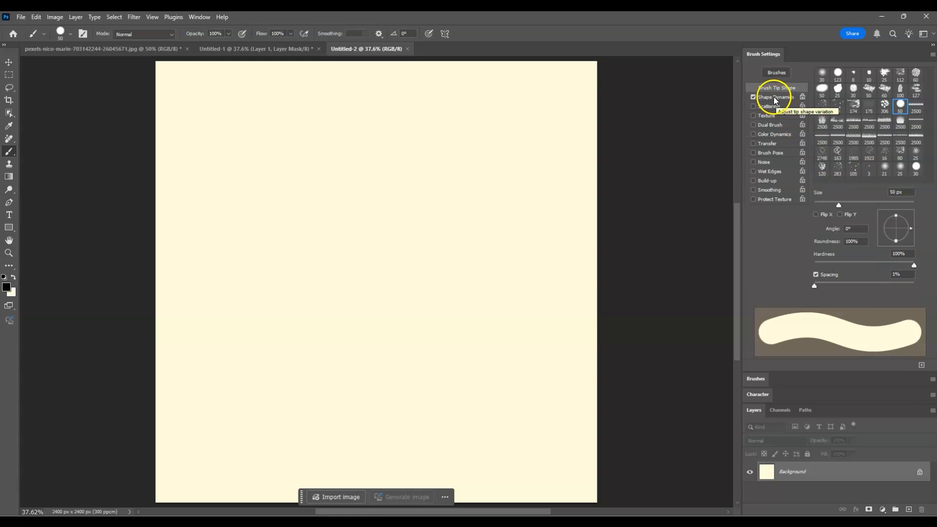
click(753, 97)
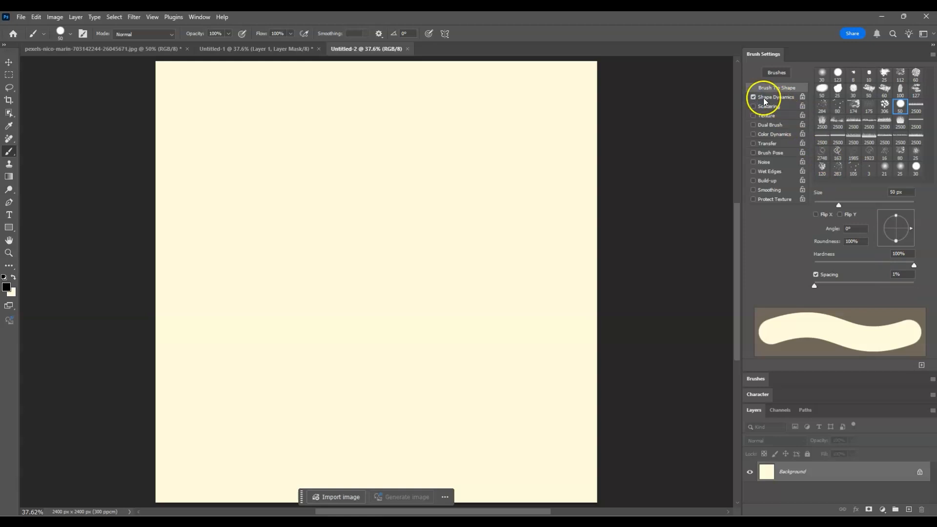
click(763, 98)
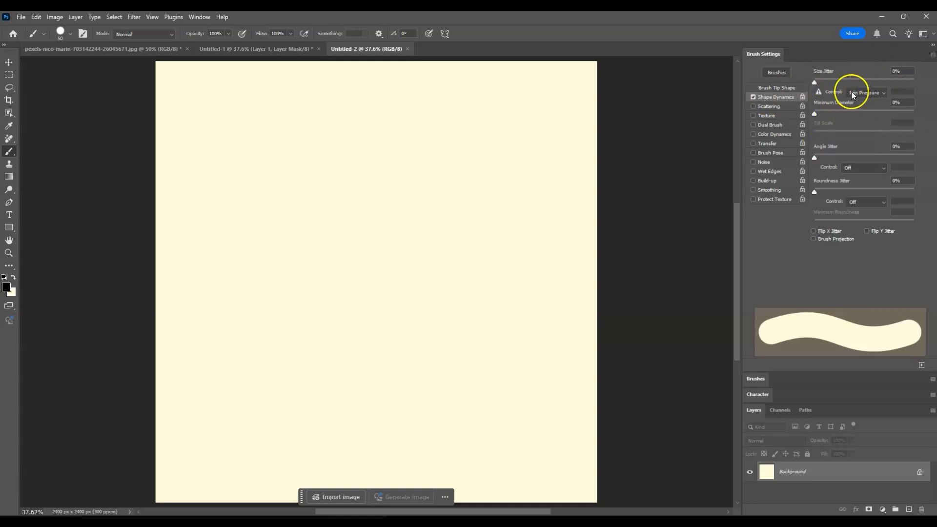
click(883, 93)
click(877, 122)
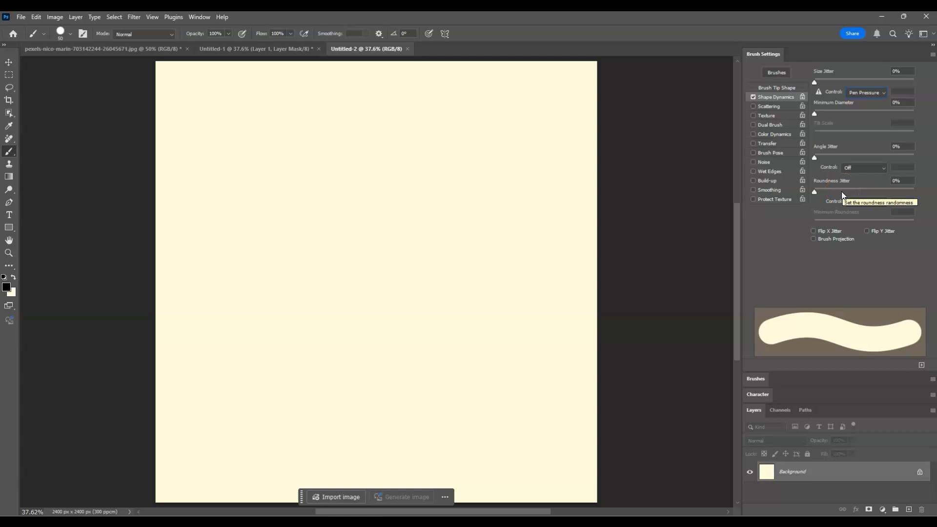
With the Pen tool in Path mode, draw a two-point curved path arching from the canvas's upper left to its right side
click(8, 203)
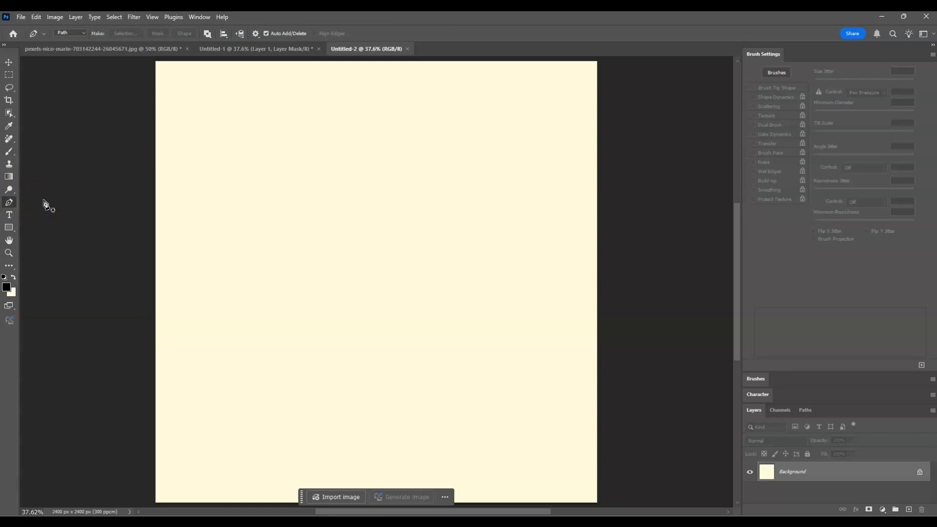
click(75, 33)
click(76, 46)
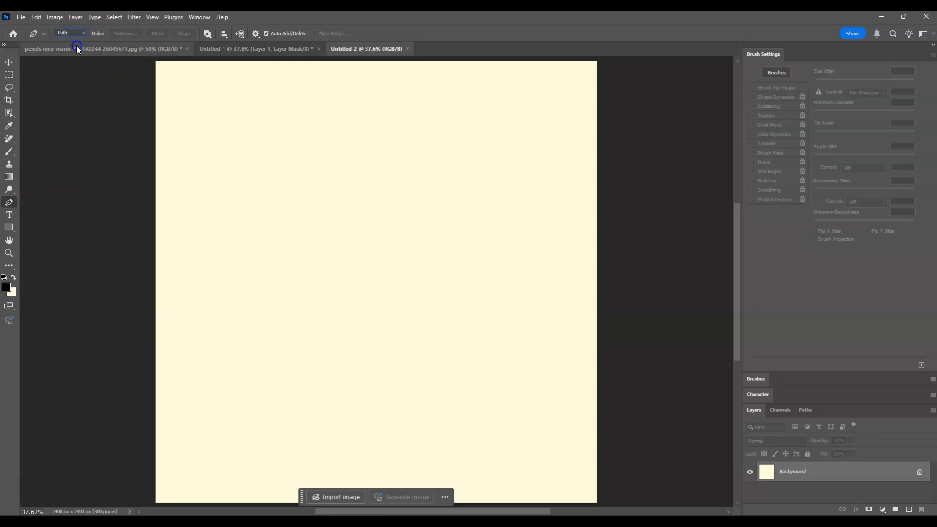
click(234, 142)
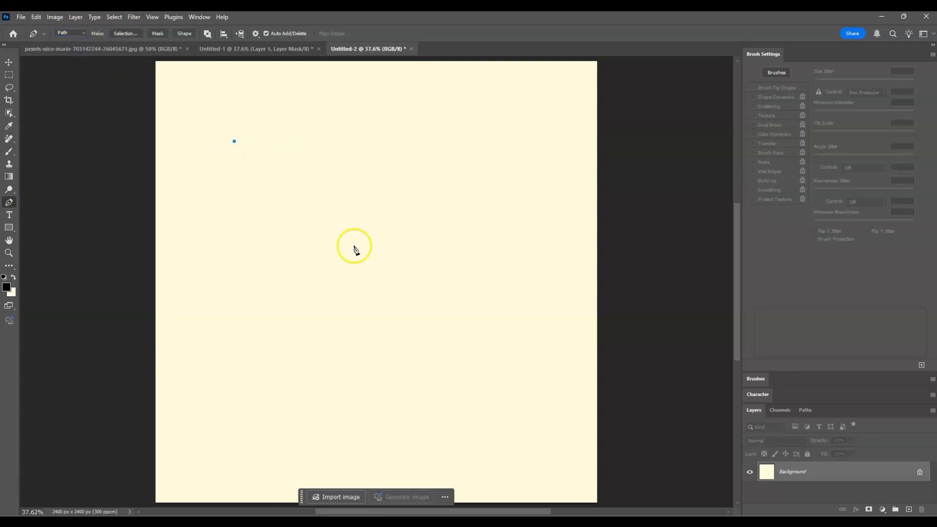
click(528, 328)
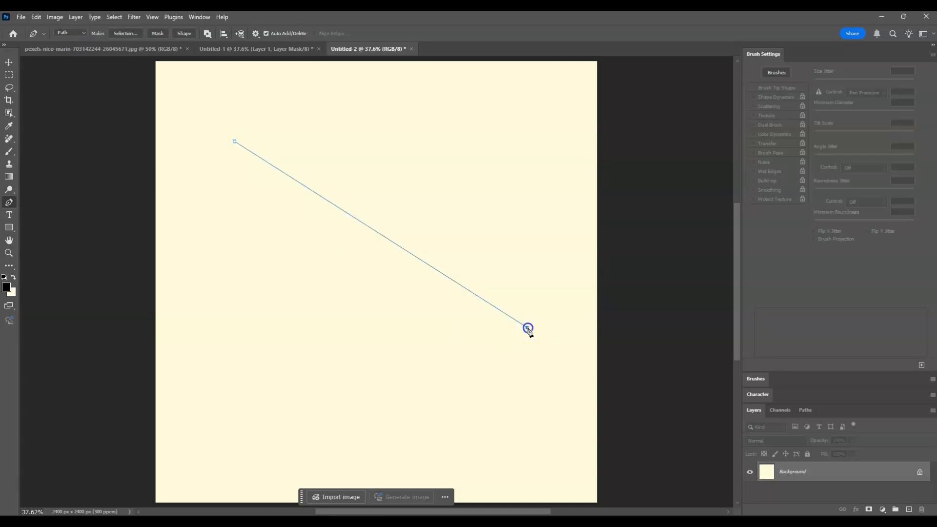
drag(529, 329, 599, 488)
scroll(592, 328, up, 5)
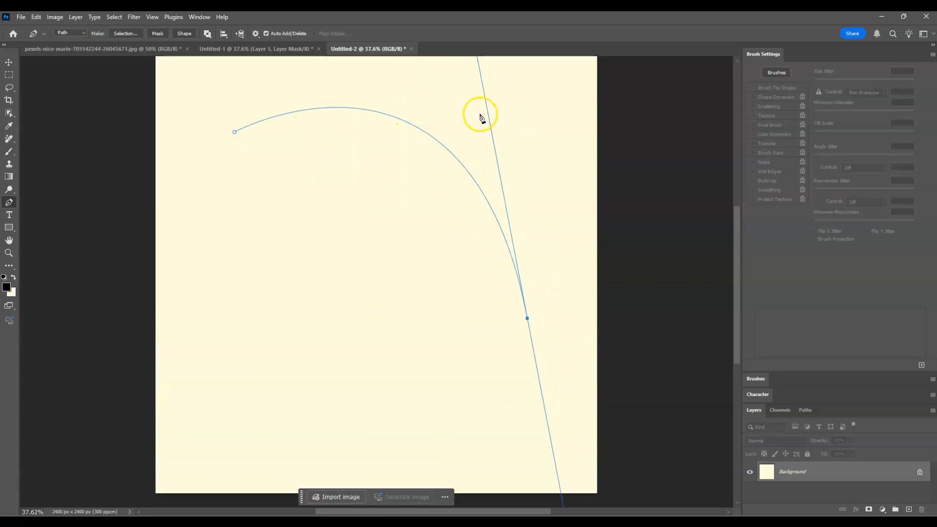
Stroke the arching path using the Brush with Simulate Pressure enabled, and delete the path
right_click(432, 140)
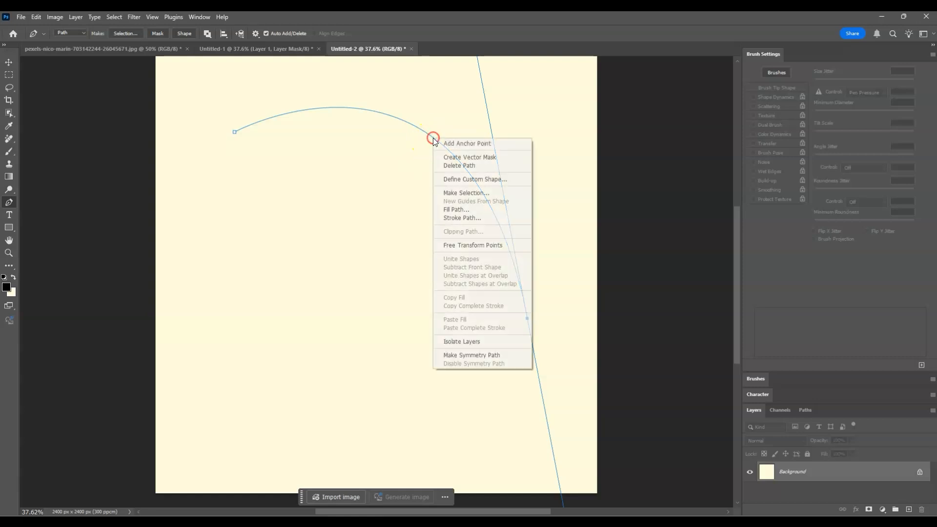
click(476, 217)
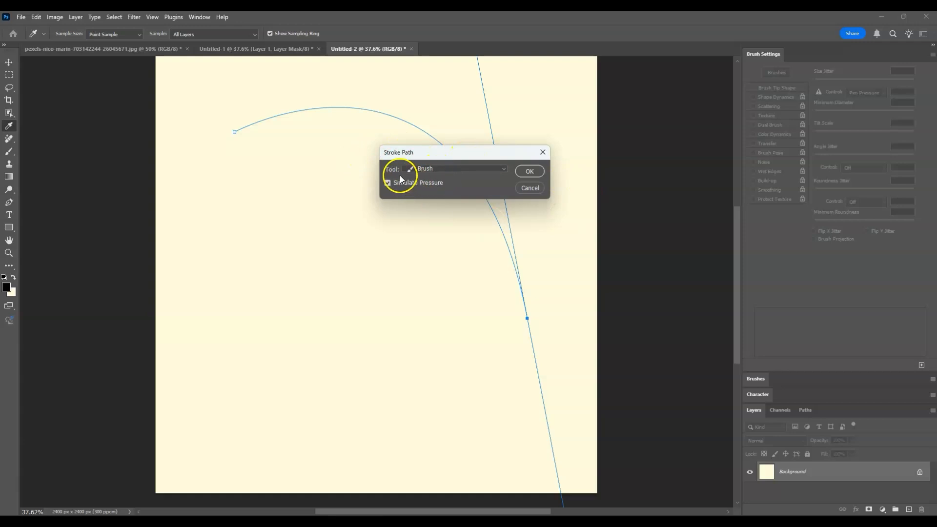
click(452, 170)
click(449, 190)
click(529, 170)
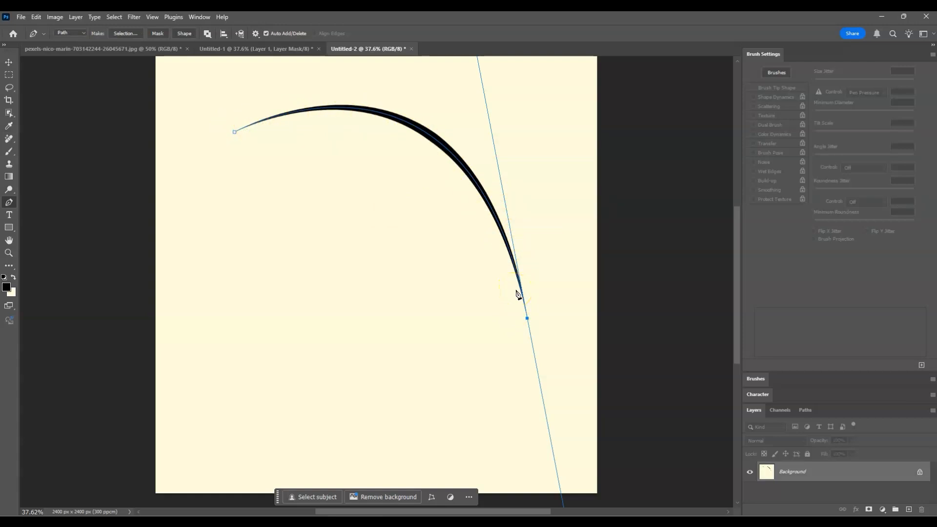
key(Delete)
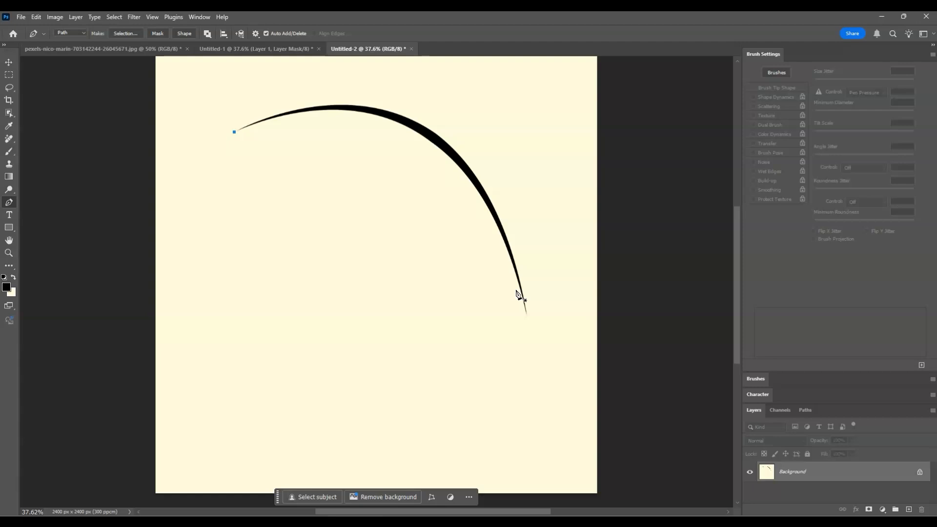
click(234, 133)
click(207, 166)
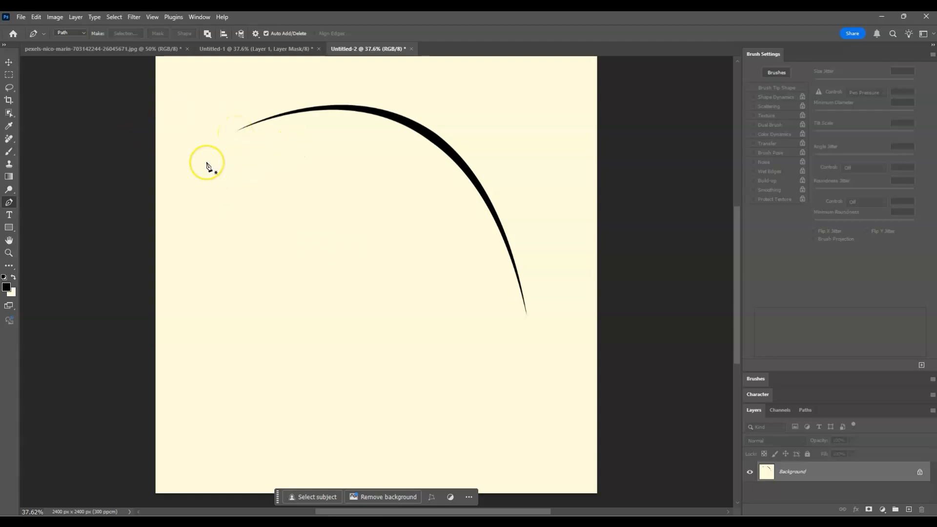
Draw a second curved path from the canvas's upper left down to its lower right and stroke it using the Brush with Simulate Pressure
click(206, 162)
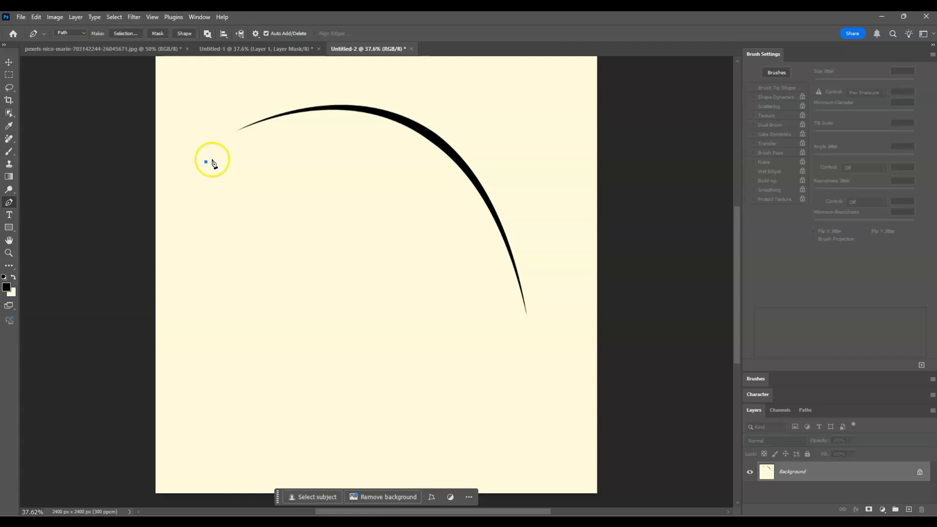
drag(468, 362, 728, 289)
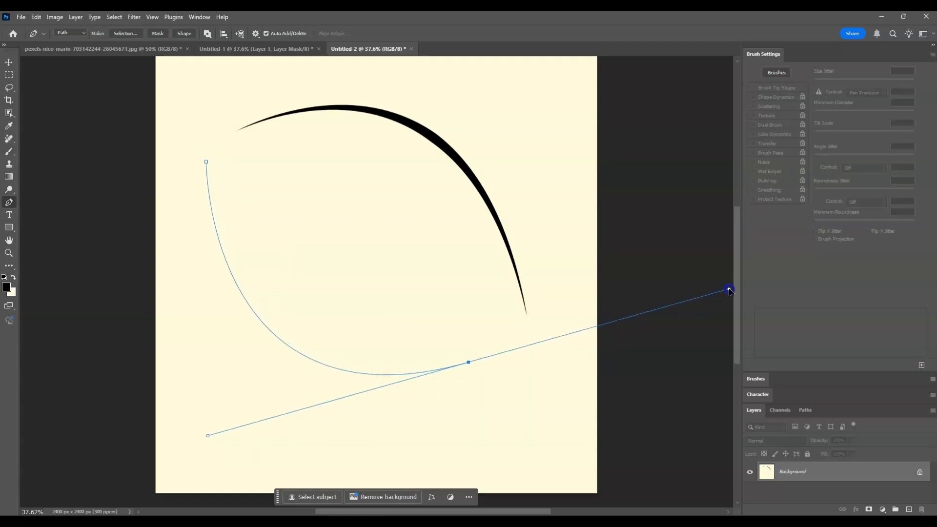
right_click(267, 336)
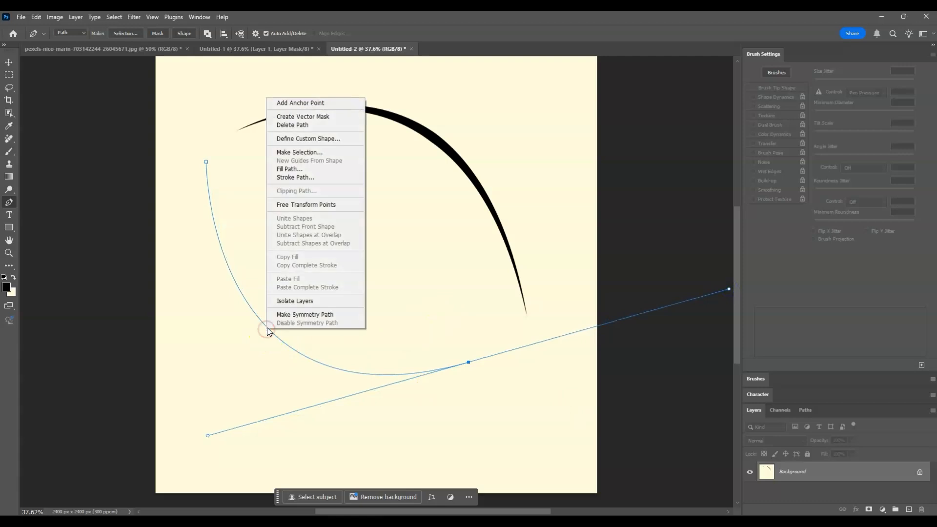
click(306, 179)
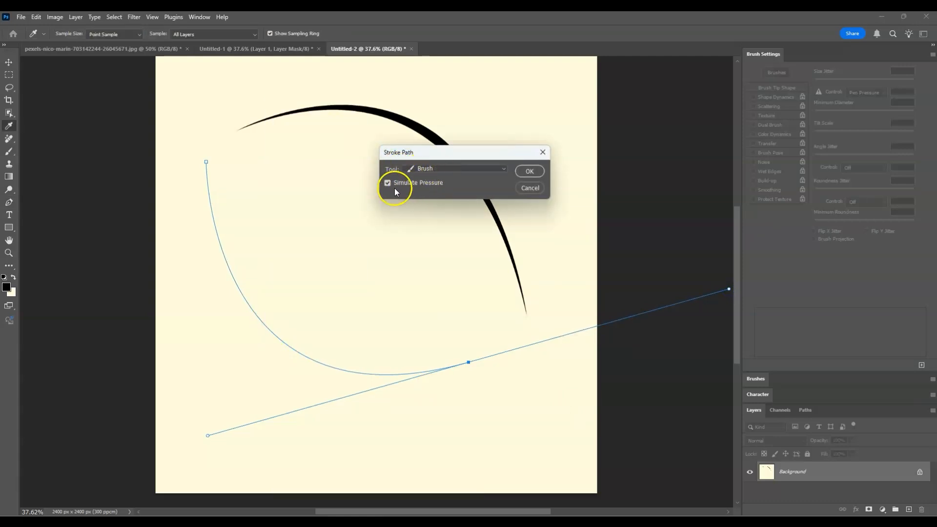
click(529, 172)
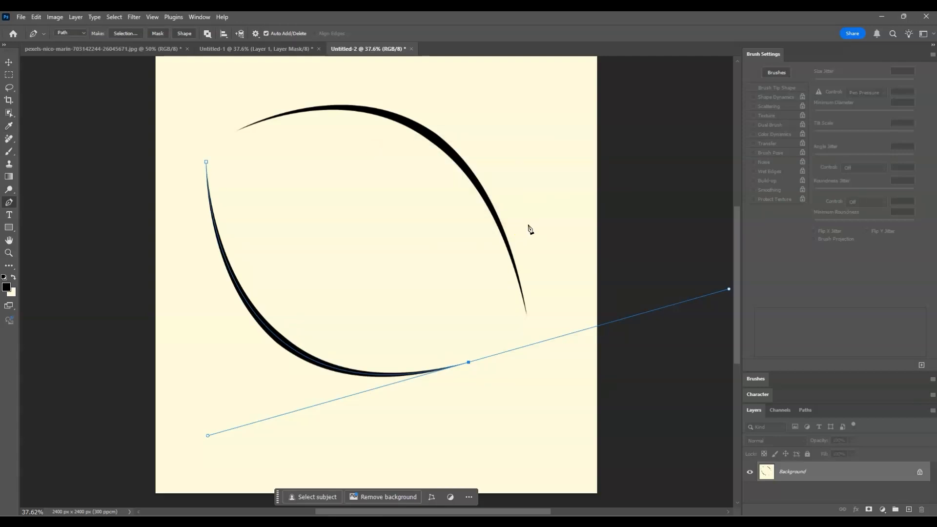
Clear the stroked path, then draw and brush-stroke a third curve from the canvas's upper right bending down to near its centre
key(Return)
click(529, 150)
drag(293, 270, 194, 432)
right_click(384, 176)
click(414, 257)
key(Return)
key(Return)
Draw a fourth curved path rising from the canvas's bottom centre to its upper middle and stroke it with the brush
click(436, 431)
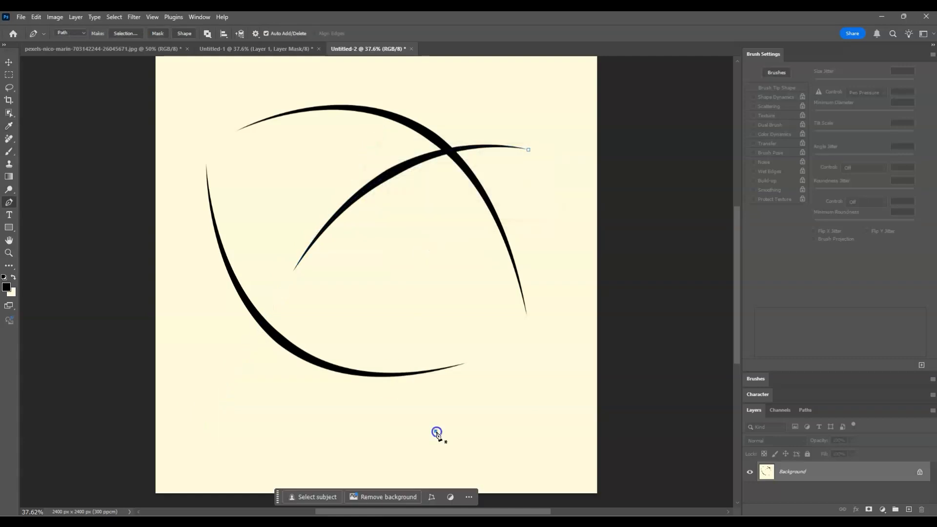
drag(389, 152, 489, 11)
right_click(351, 257)
click(386, 338)
Draw a fifth curved path from the canvas's lower right to its upper left and stroke it with the brush
click(514, 362)
mouse_move(224, 105)
mouse_down()
mouse_move(318, 90)
mouse_move(212, 84)
mouse_up()
right_click(326, 149)
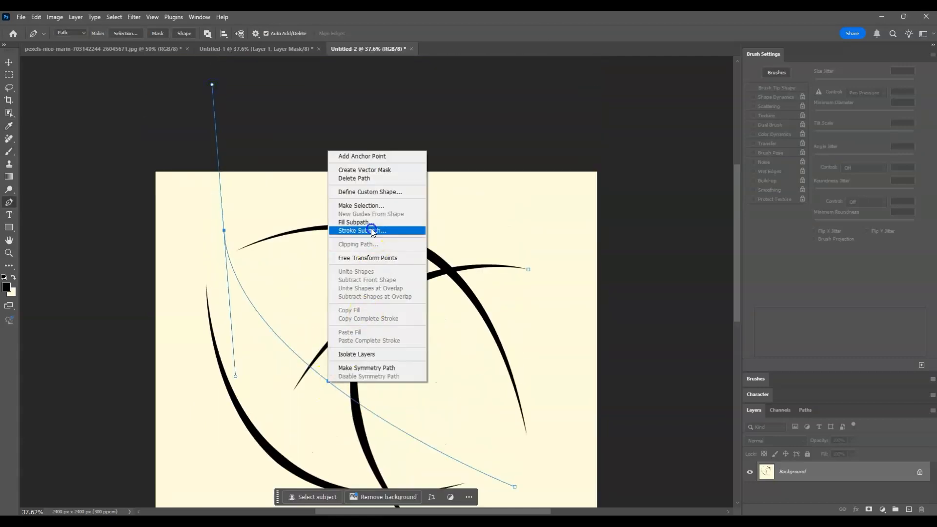
click(375, 230)
Draw a sixth curved path from the canvas's upper right down to its lower left and stroke it with the brush
click(490, 105)
drag(250, 423, 59, 469)
right_click(408, 297)
click(442, 144)
key(Return)
key(Return)
Draw a seventh curve sweeping from the canvas's left side to its lower right below the other strokes, and stroke it with the brush
scroll(241, 107, down, 1)
click(188, 278)
drag(510, 421, 724, 372)
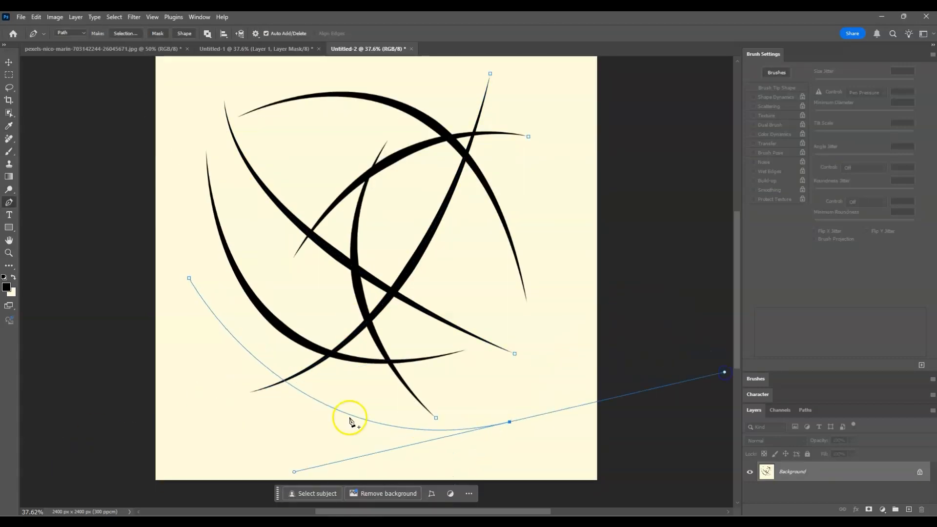
right_click(351, 421)
click(309, 34)
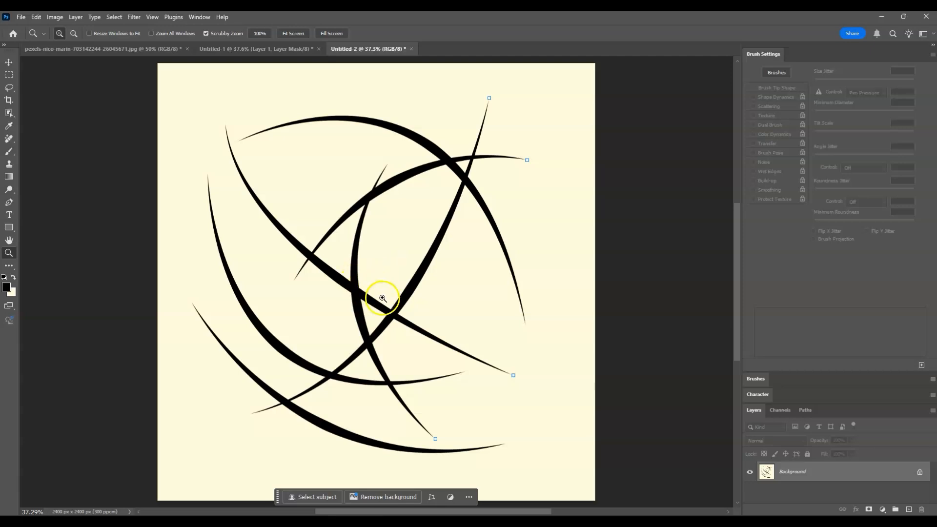
Define the drawn strokes as a brush preset named "Fur Brush"
click(37, 17)
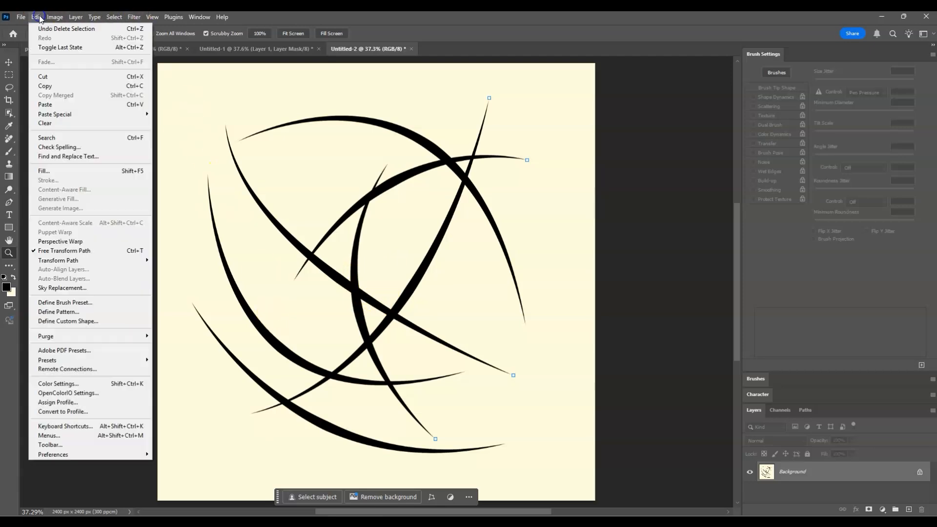
click(111, 305)
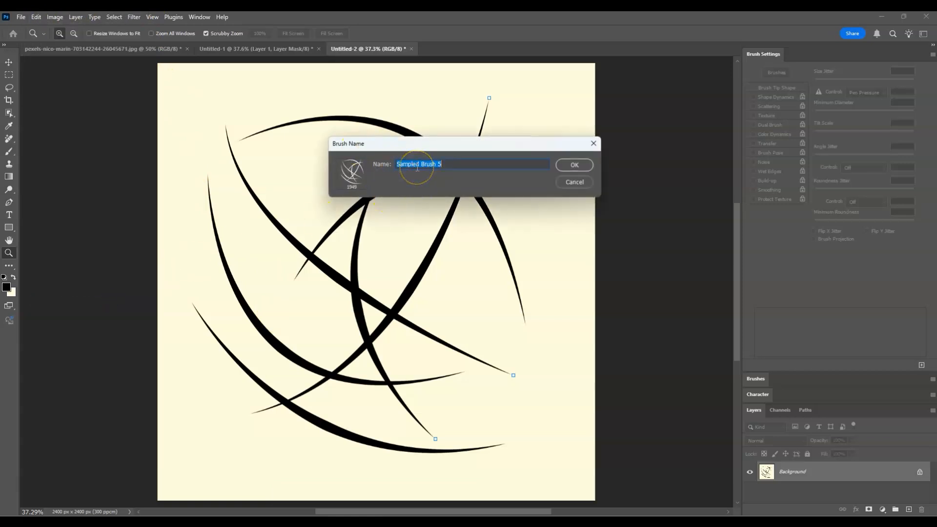
text(Fur Brush)
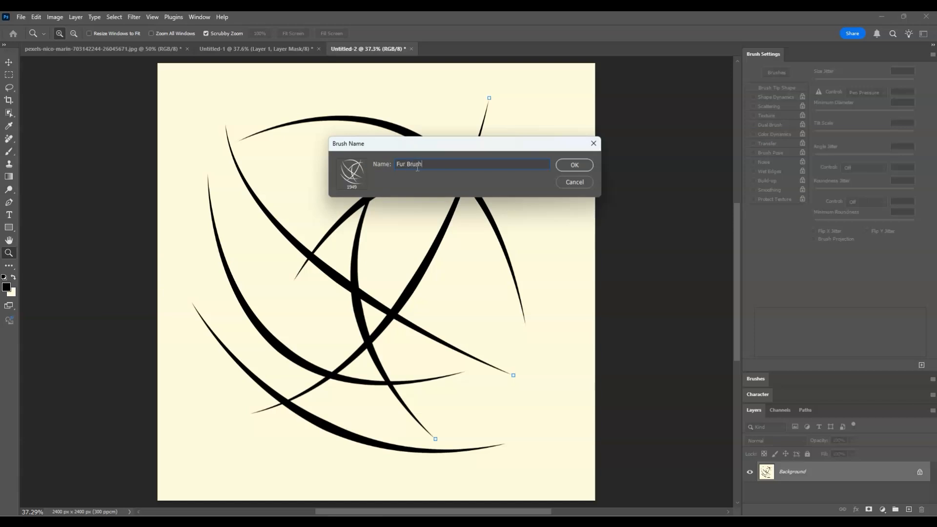
click(573, 188)
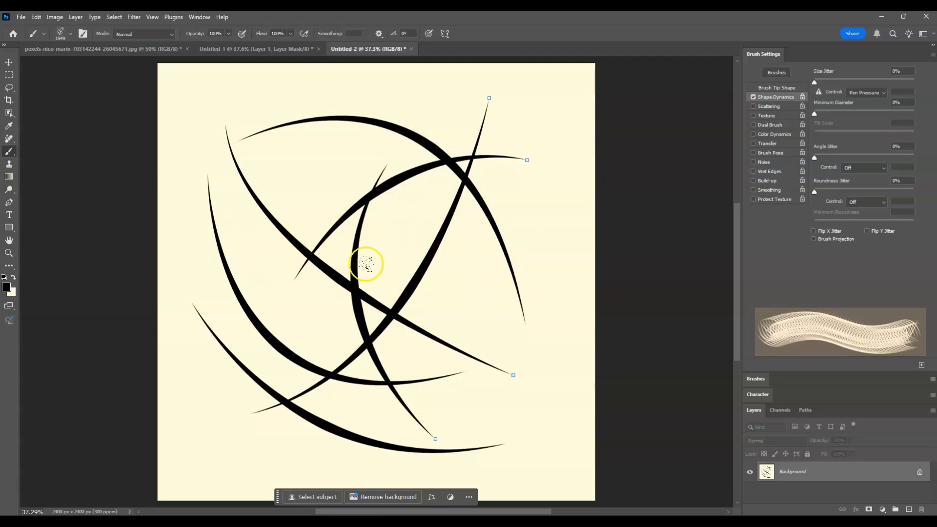
In the Untitled-1 document, swap the foreground and background colors and load the TExt Fur layer's outline as a selection
click(251, 49)
key(x)
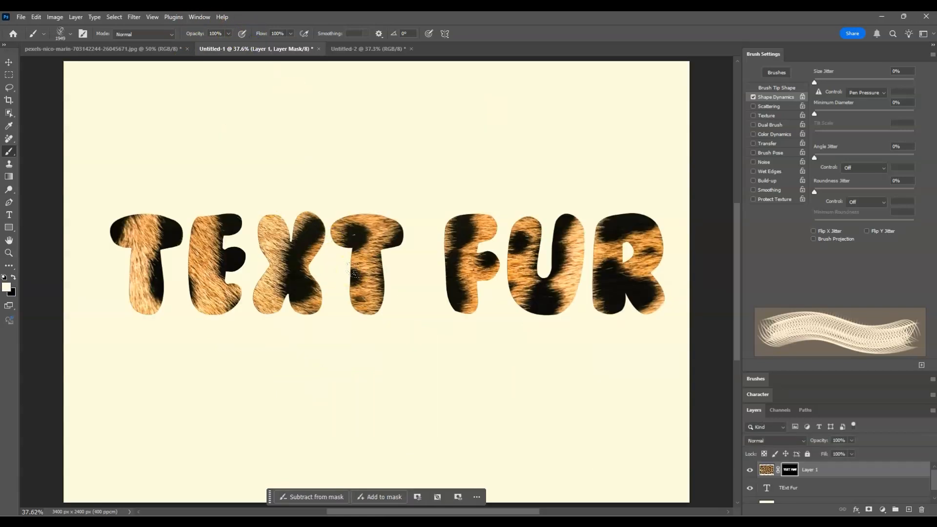
right_click(385, 281)
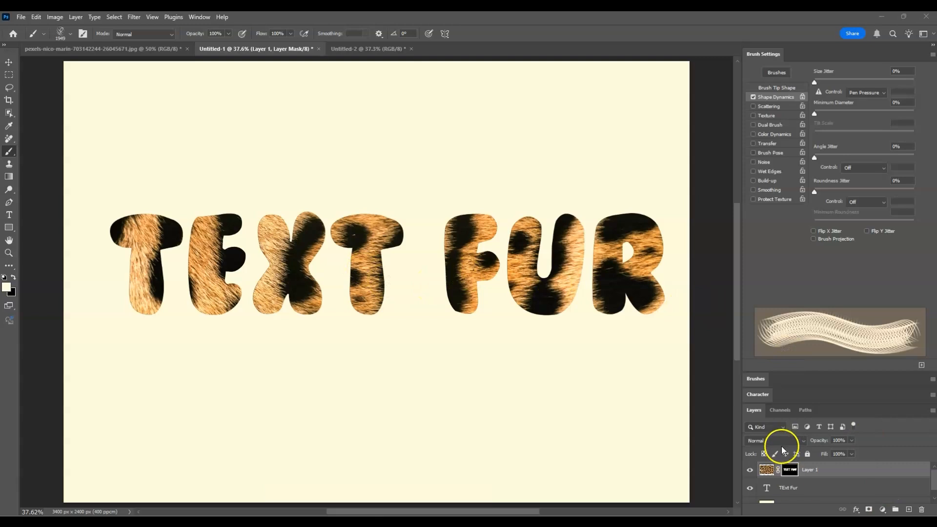
ctrl+click(767, 491)
ctrl+click(767, 490)
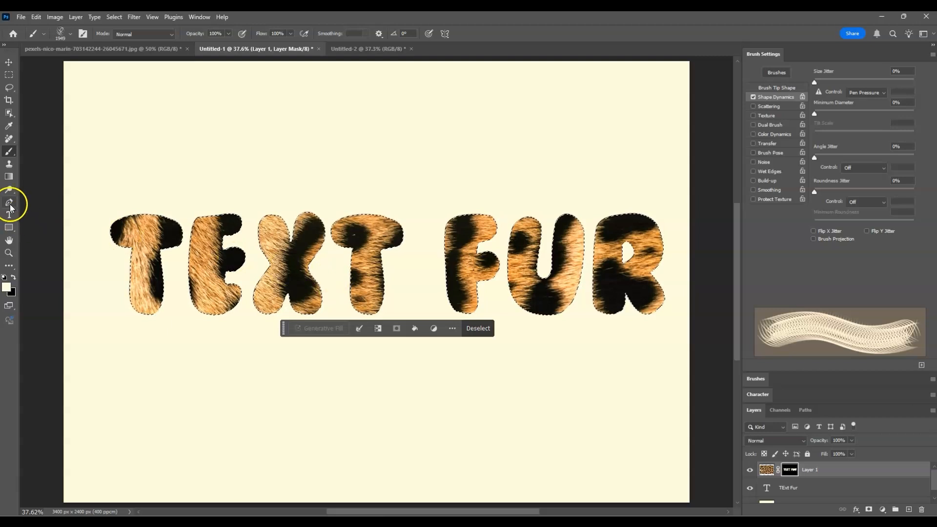
Convert the text selection into a work path with a tolerance of 1.0 pixels
click(8, 75)
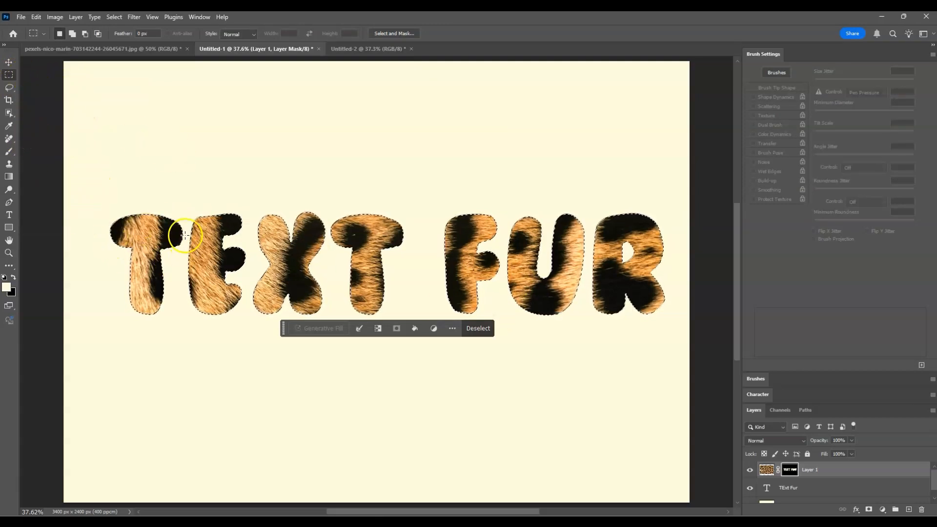
right_click(167, 226)
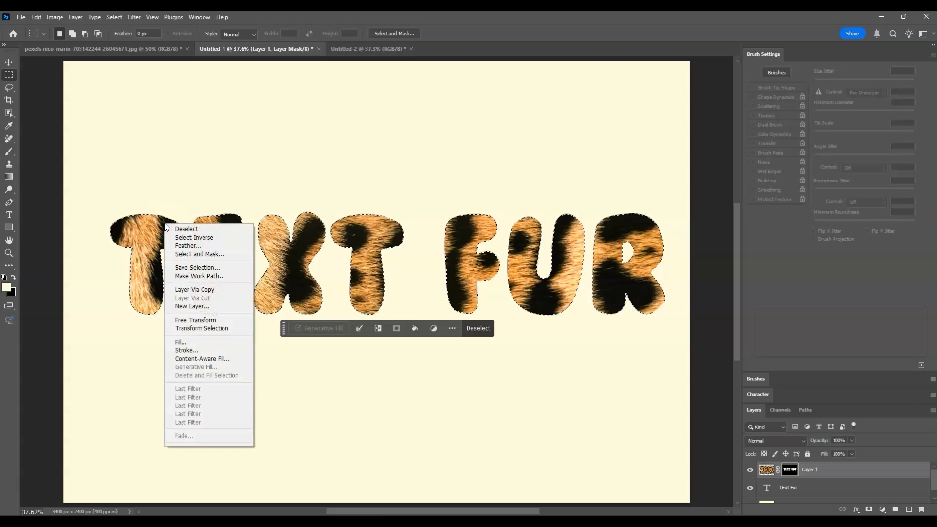
click(198, 276)
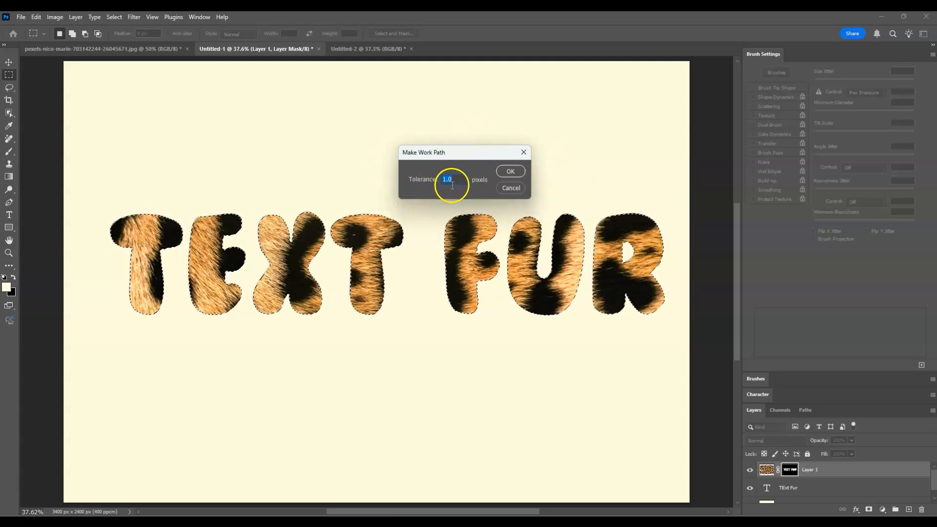
click(516, 171)
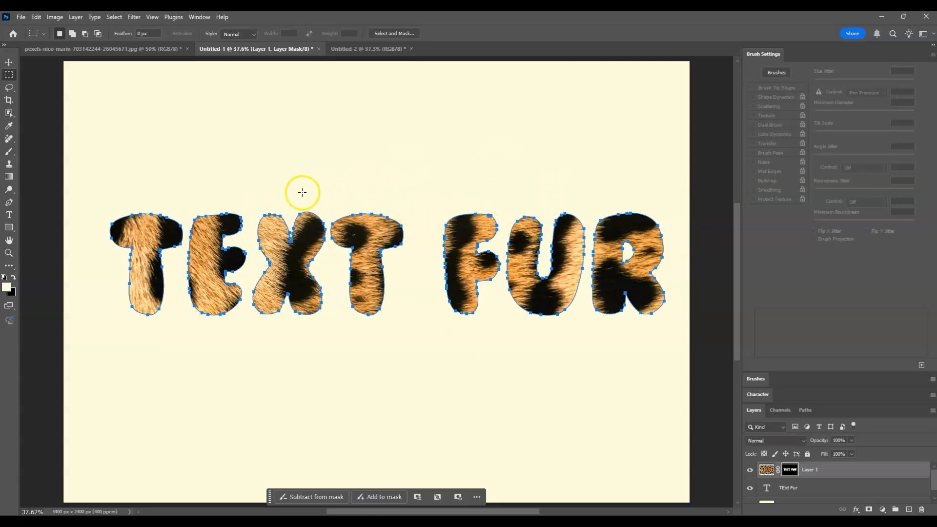
In the Brush tool's Shape Dynamics, set the size jitter to 100% and the angle jitter to 100%
click(10, 155)
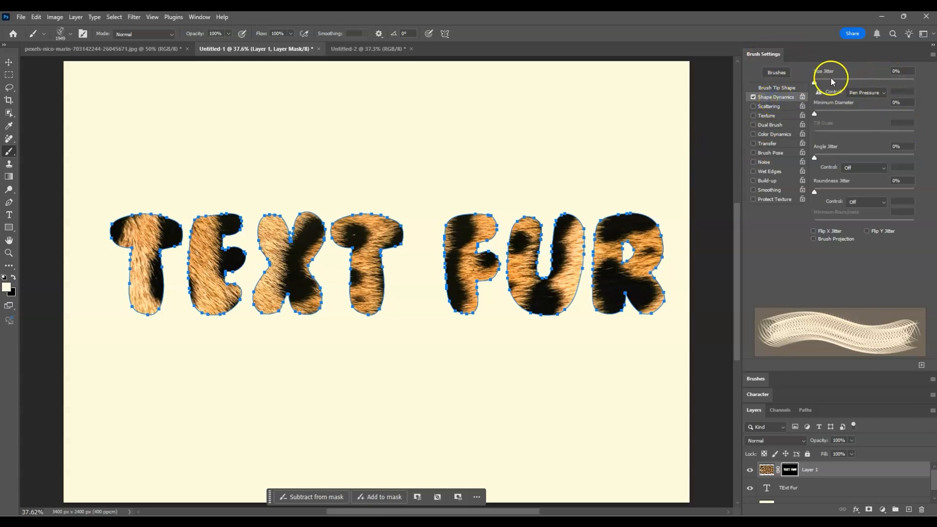
drag(815, 81, 926, 85)
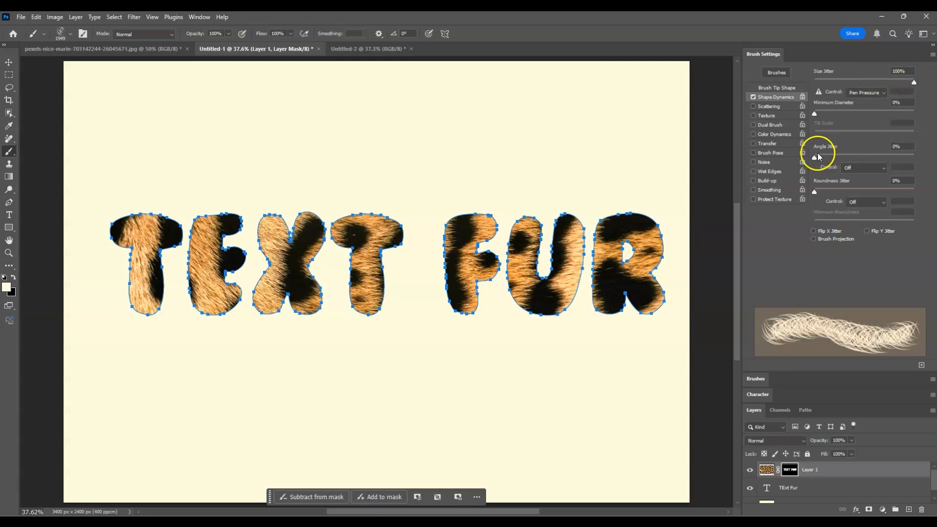
drag(815, 155, 917, 156)
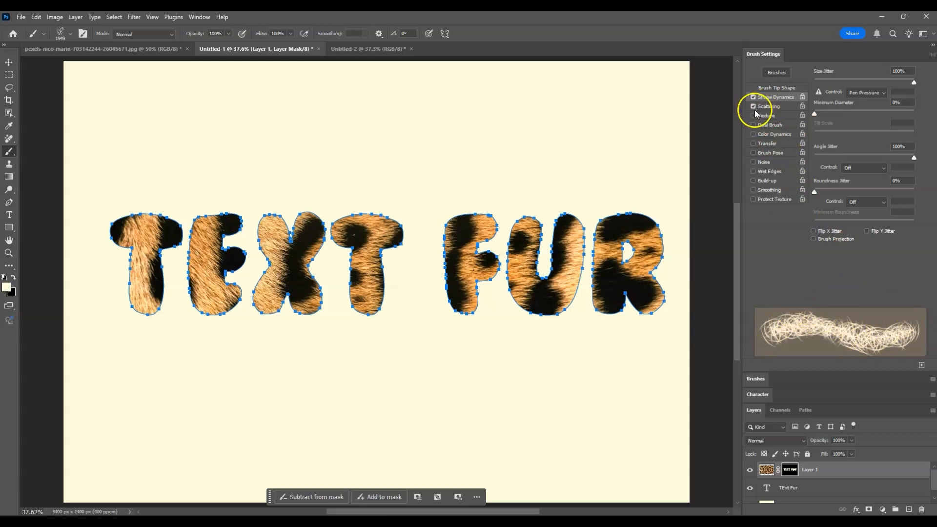
Enable Scattering for the brush with scatter set to 50% and count jitter to 10%
click(769, 108)
drag(814, 82, 819, 84)
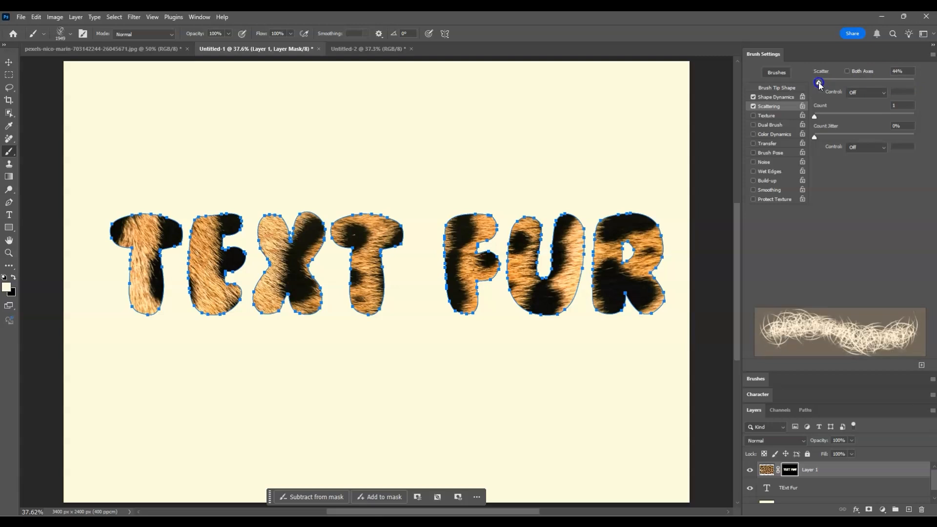
drag(895, 72, 877, 74)
text(50)
drag(894, 126, 870, 130)
text(10)
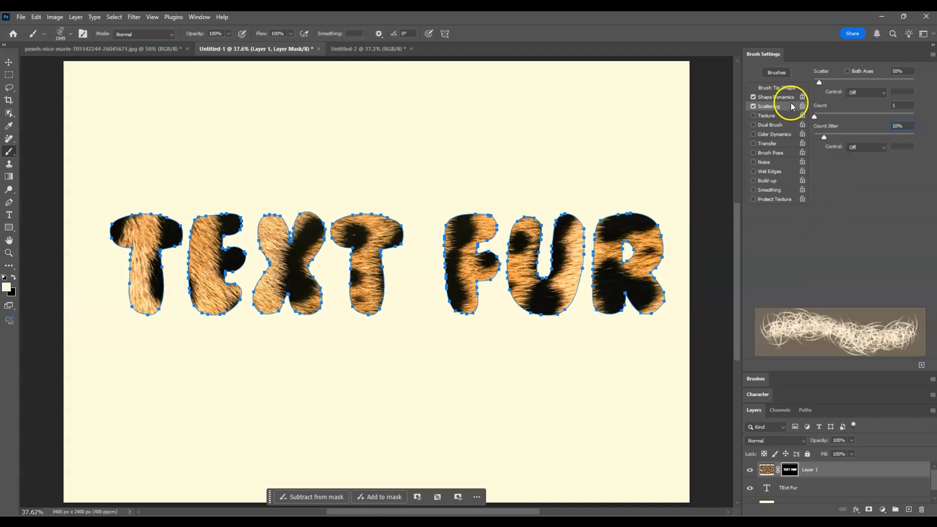
Set the brush tip's size to 35 px and its spacing to 1%
click(786, 90)
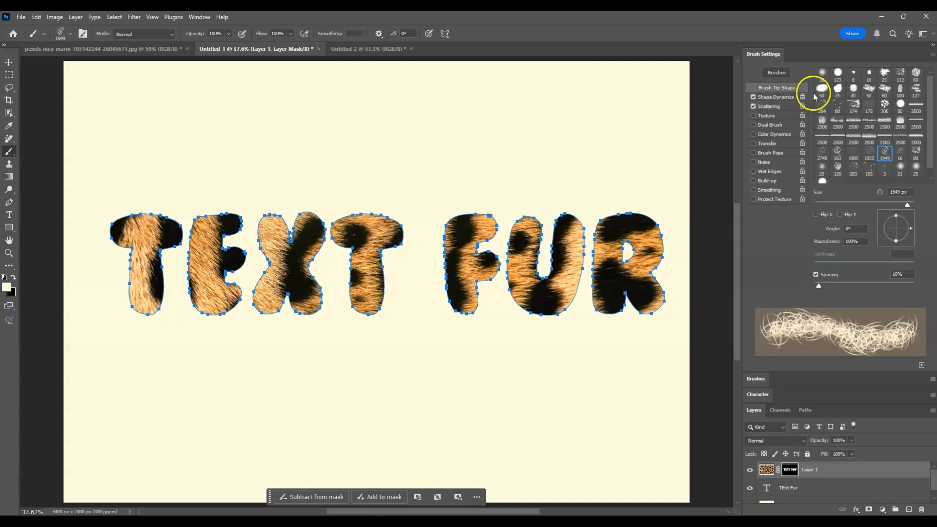
drag(903, 194, 889, 192)
text(35)
key(Return)
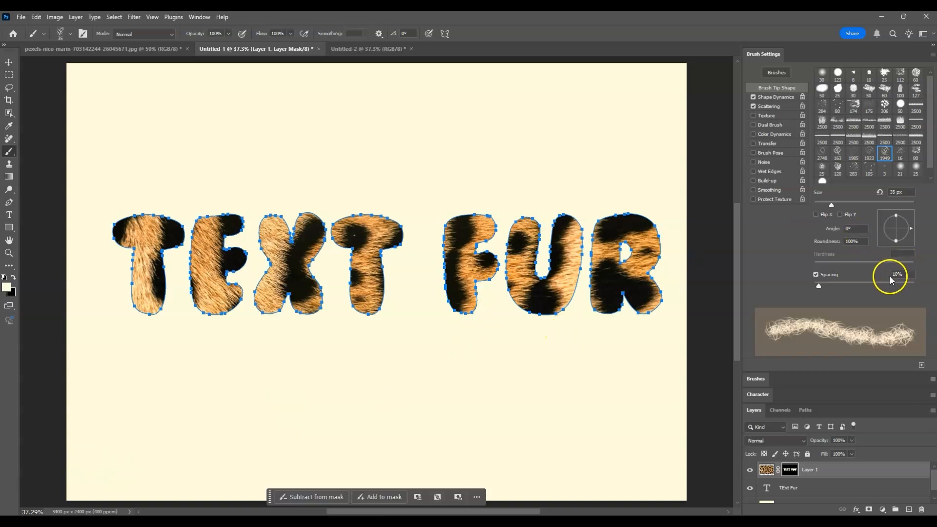
click(892, 275)
text(1)
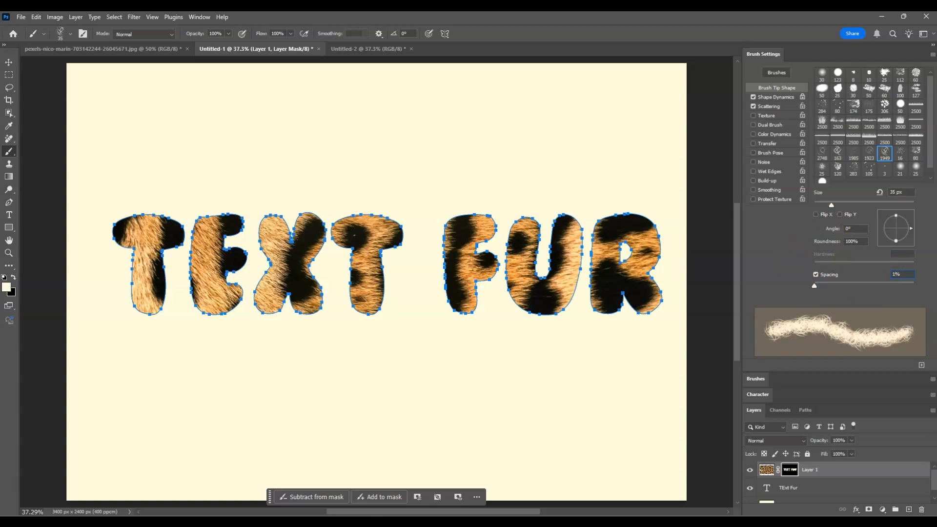
Stroke the text's work path on Layer 1's mask using the Brush with Simulate Pressure enabled, and hide the path
click(9, 202)
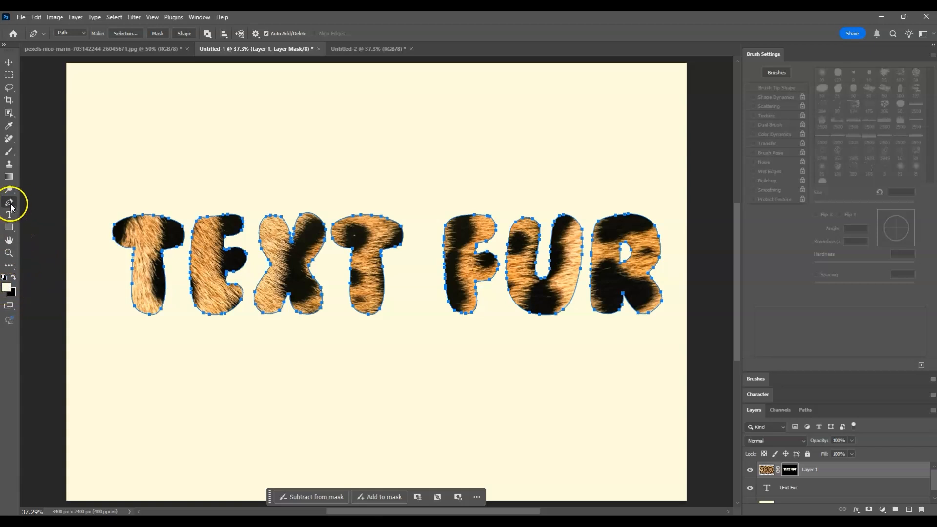
right_click(149, 214)
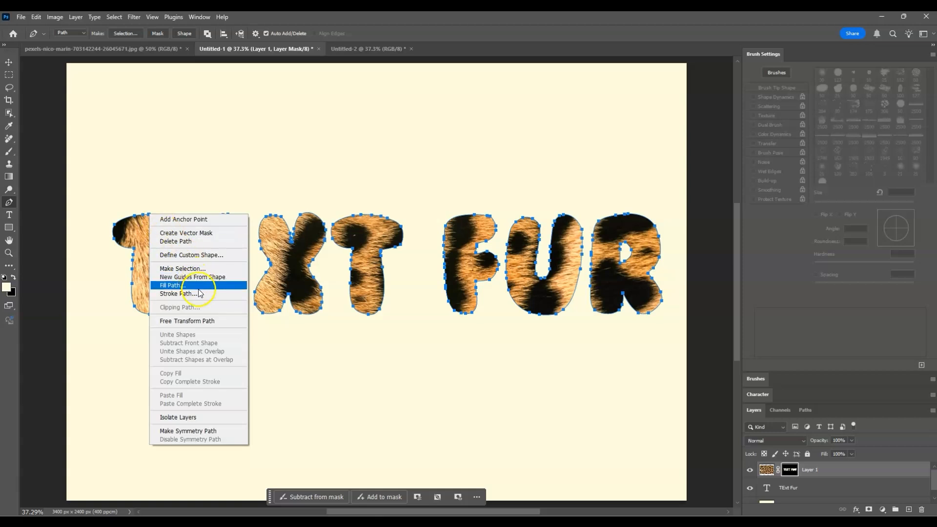
click(178, 294)
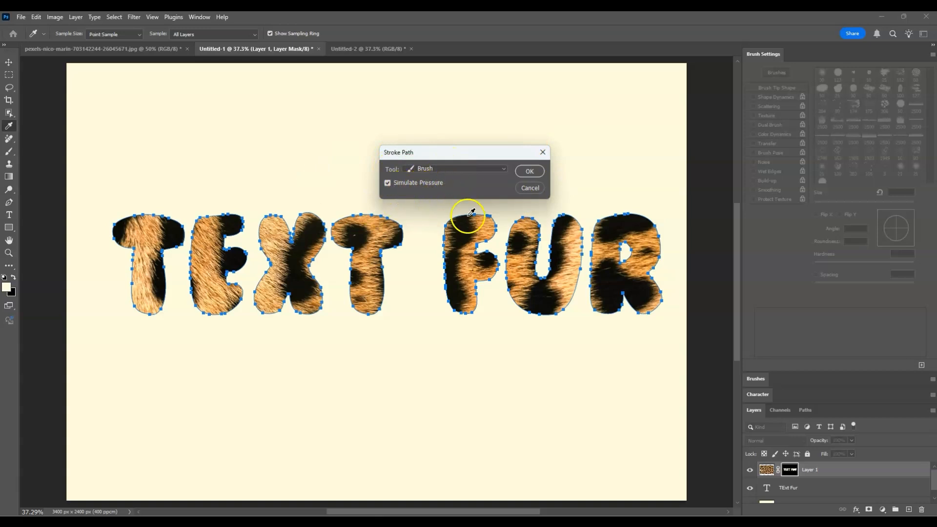
click(525, 172)
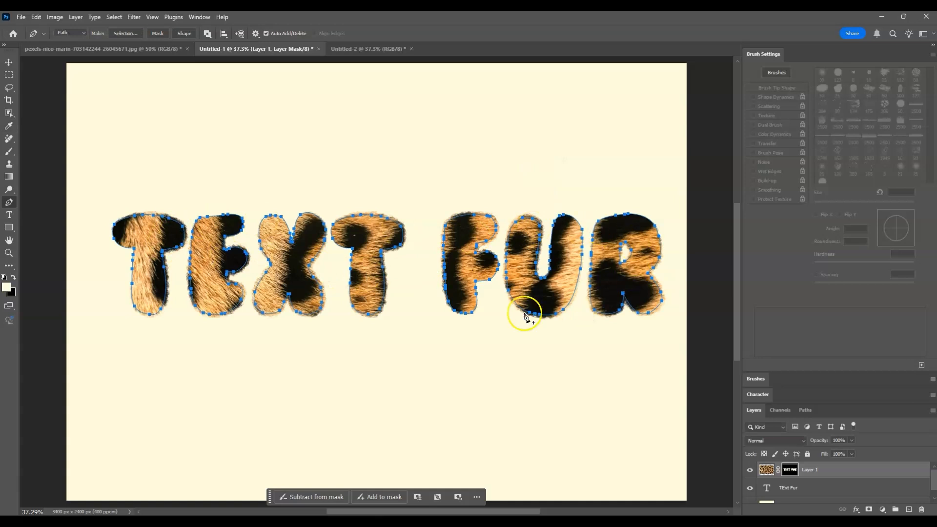
key(Escape)
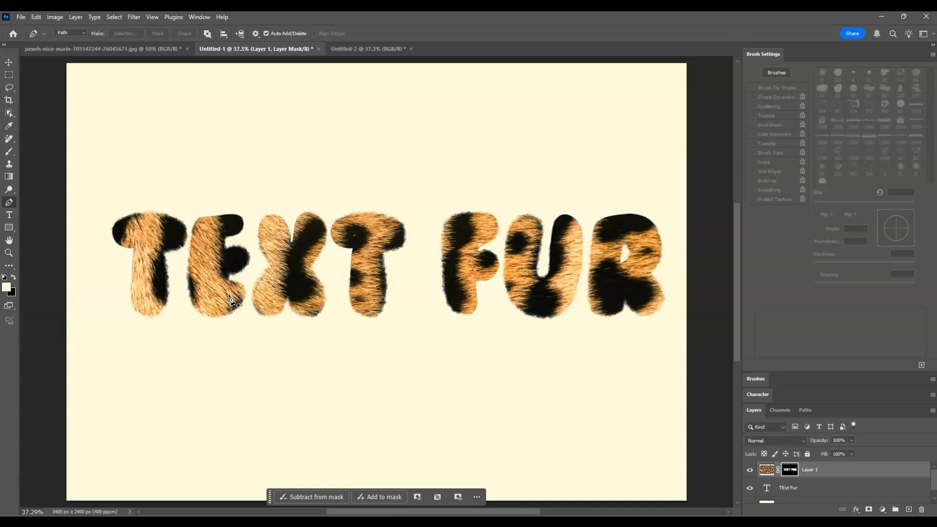
Examine the fur edges of the "TEXT FUR" letters up close and fit the whole canvas back in view
click(9, 252)
click(177, 210)
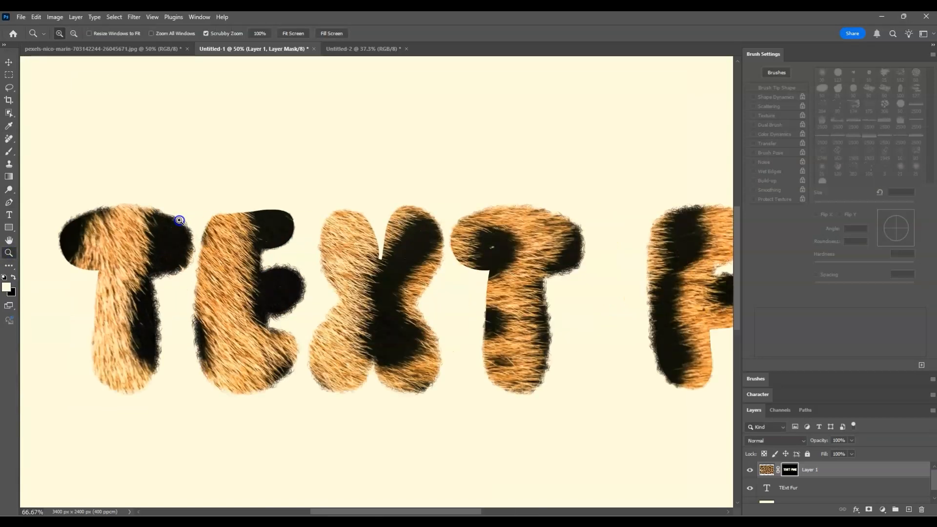
drag(322, 511, 517, 511)
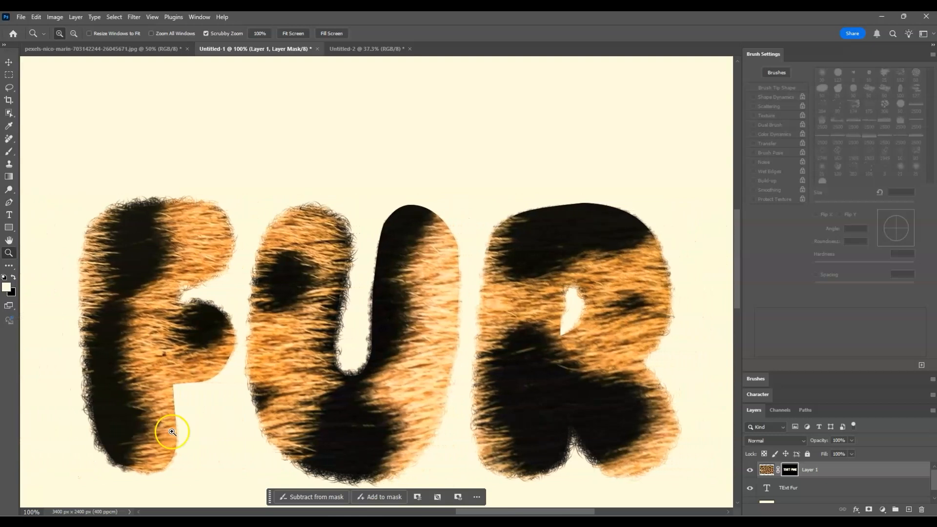
click(293, 34)
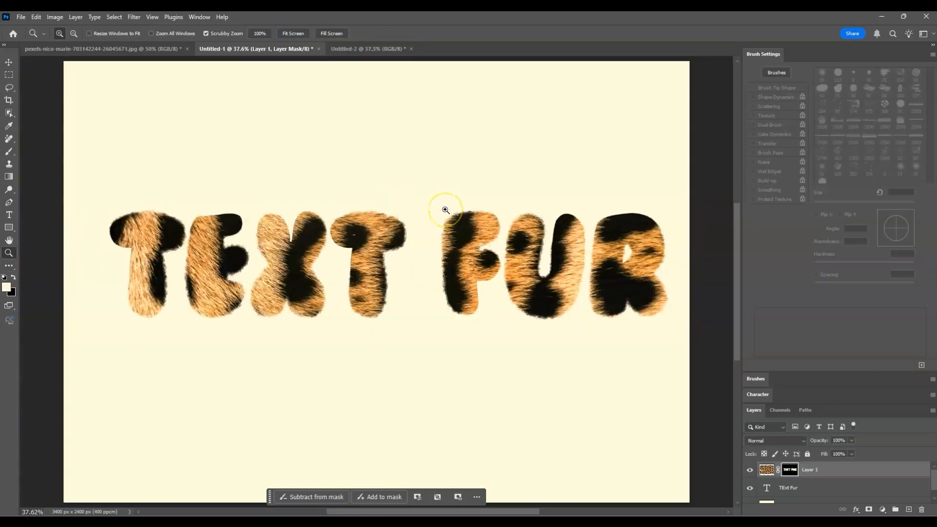